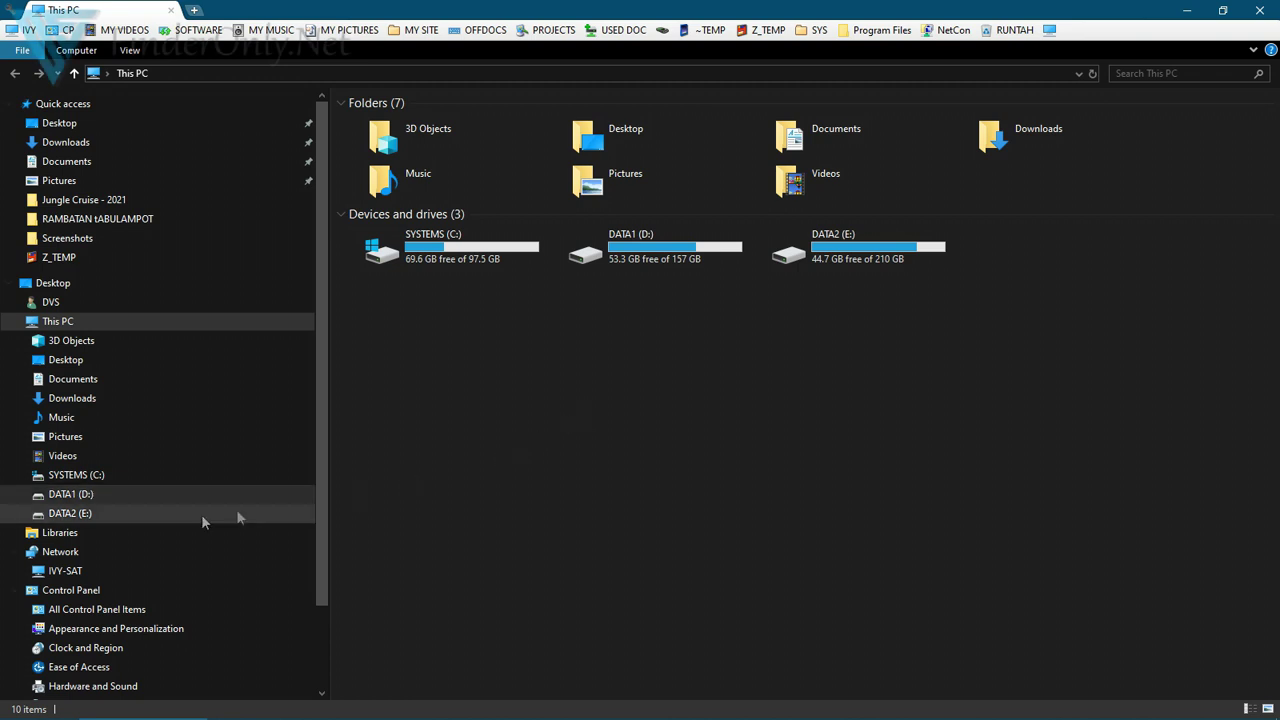
# - Show the Network folder in File Explorer, listing IVY-SAT and the DVS-PC media device
pyautogui.click(76, 553)
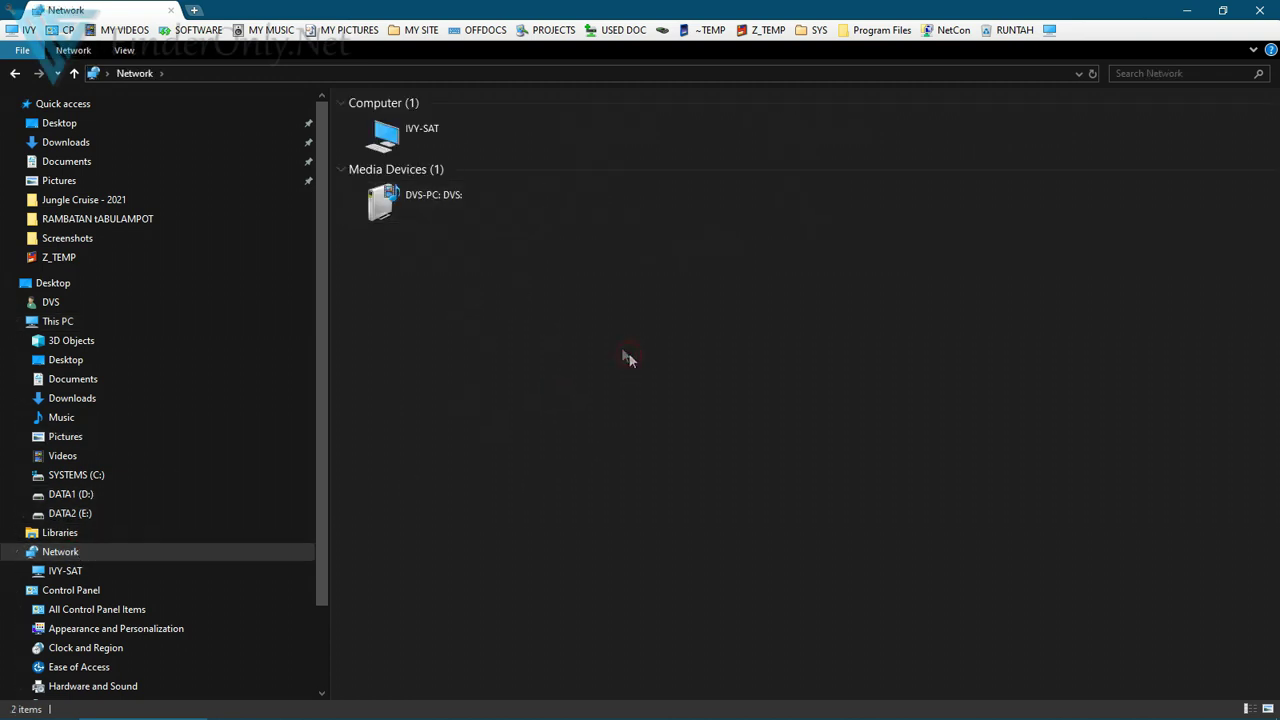
pyautogui.click(507, 369)
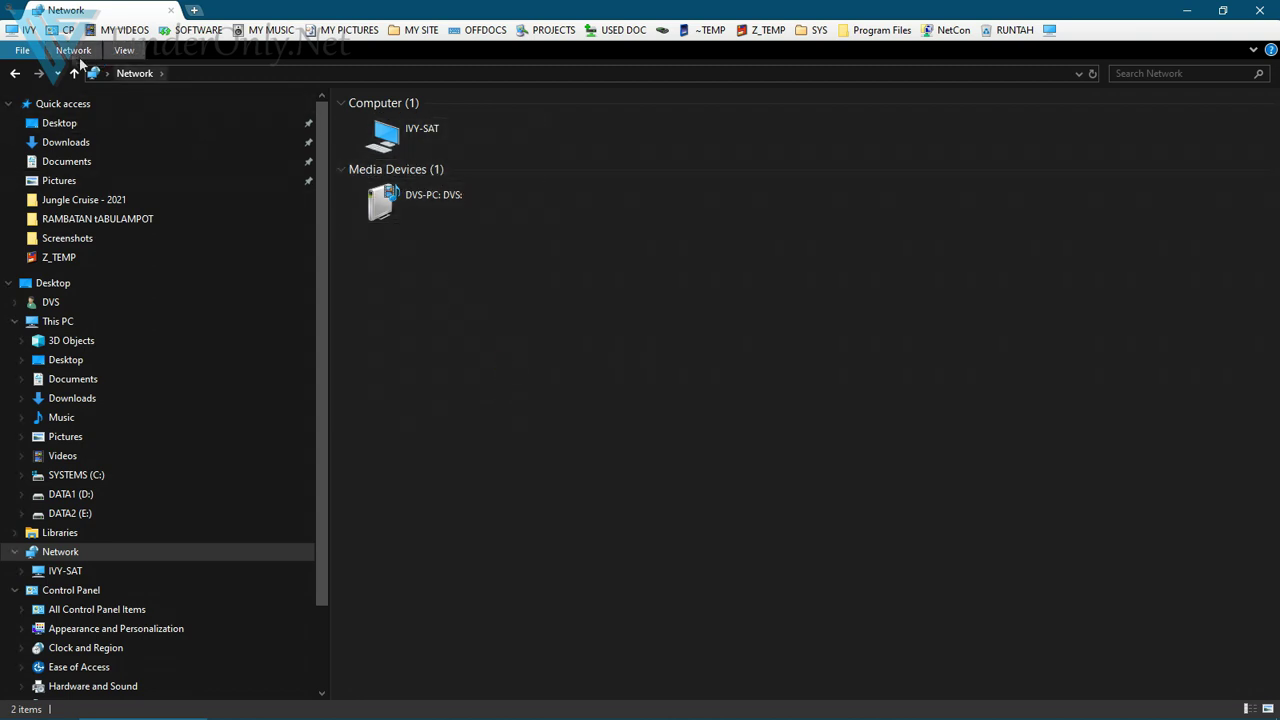
# - Open the Control Panel by running 'control' from the Run box
pyautogui.click(6, 708)
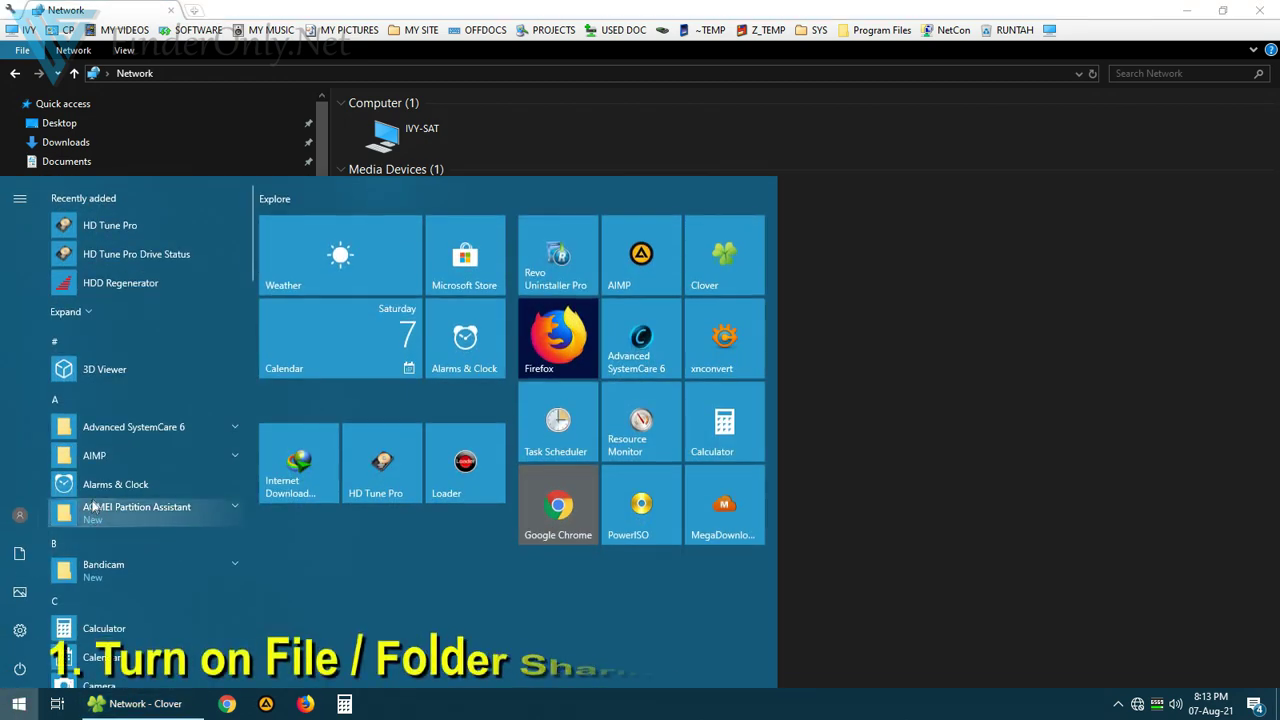
pyautogui.rightClick(18, 705)
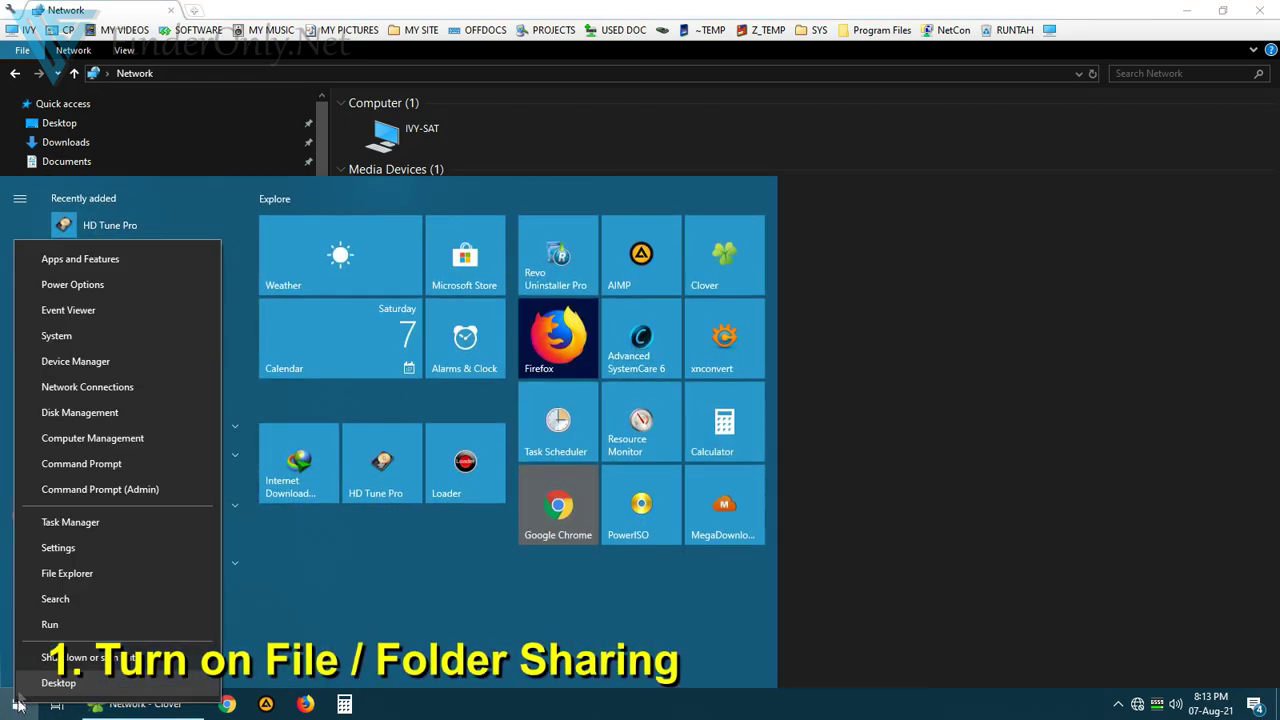
pyautogui.click(48, 628)
pyautogui.write('control')
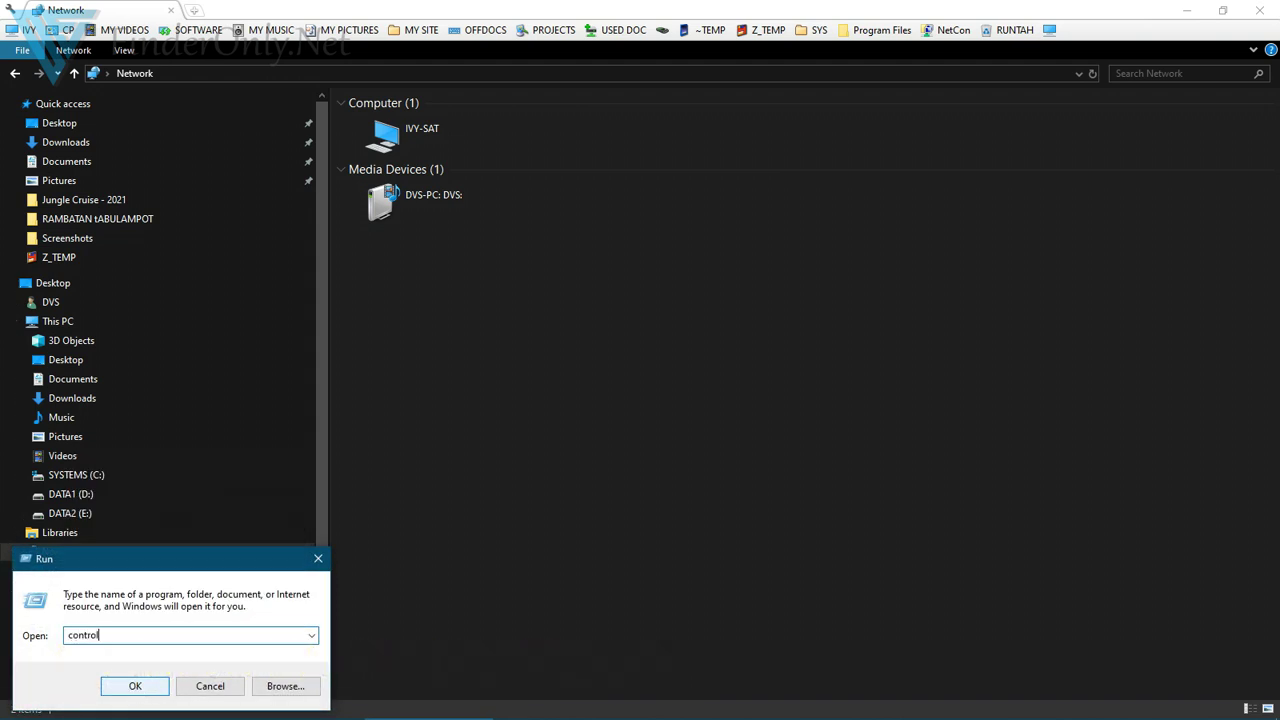
pyautogui.click(135, 686)
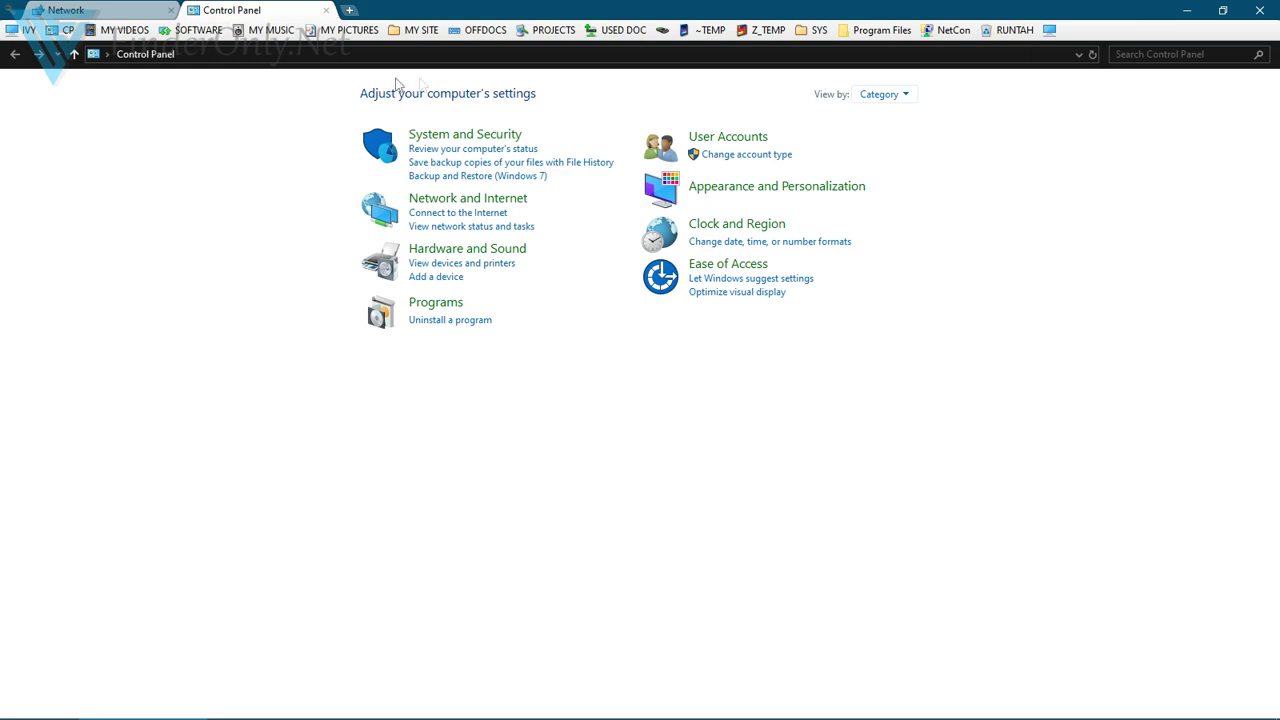
# - Open Network and Sharing Center, review the Ethernet and Wi-Fi adapters, then close the adapter list
pyautogui.click(482, 200)
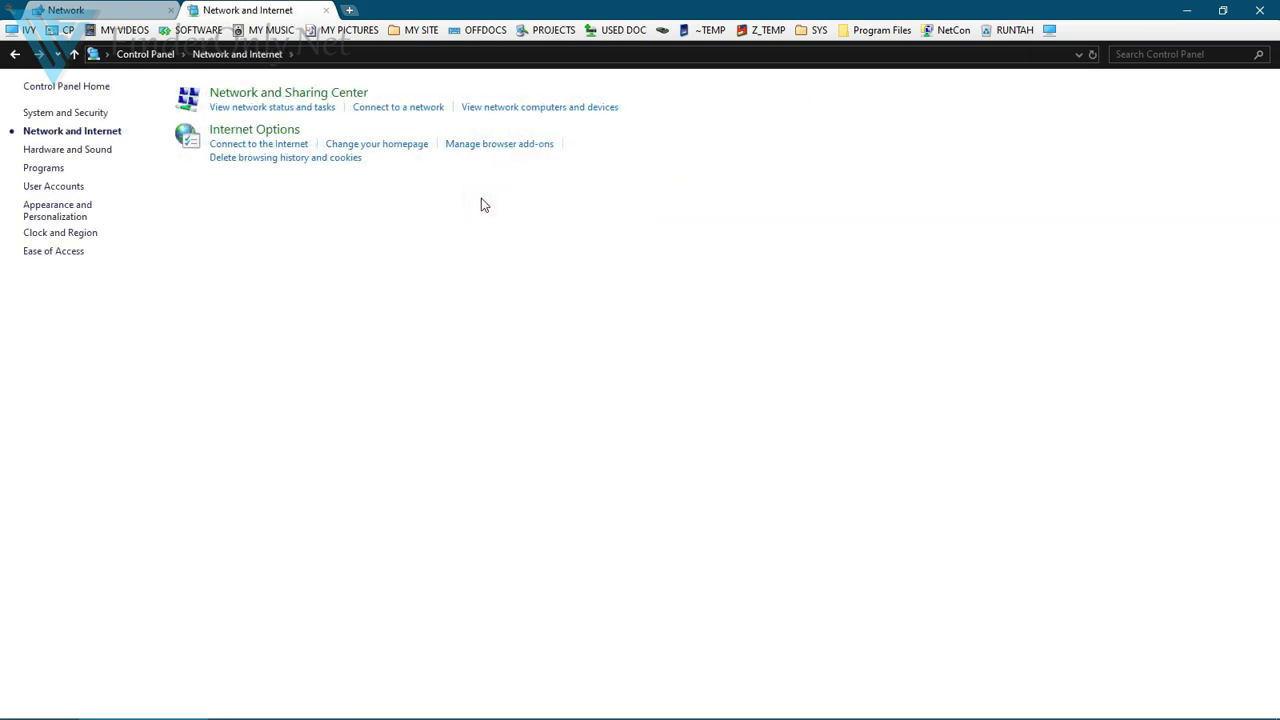
pyautogui.click(273, 102)
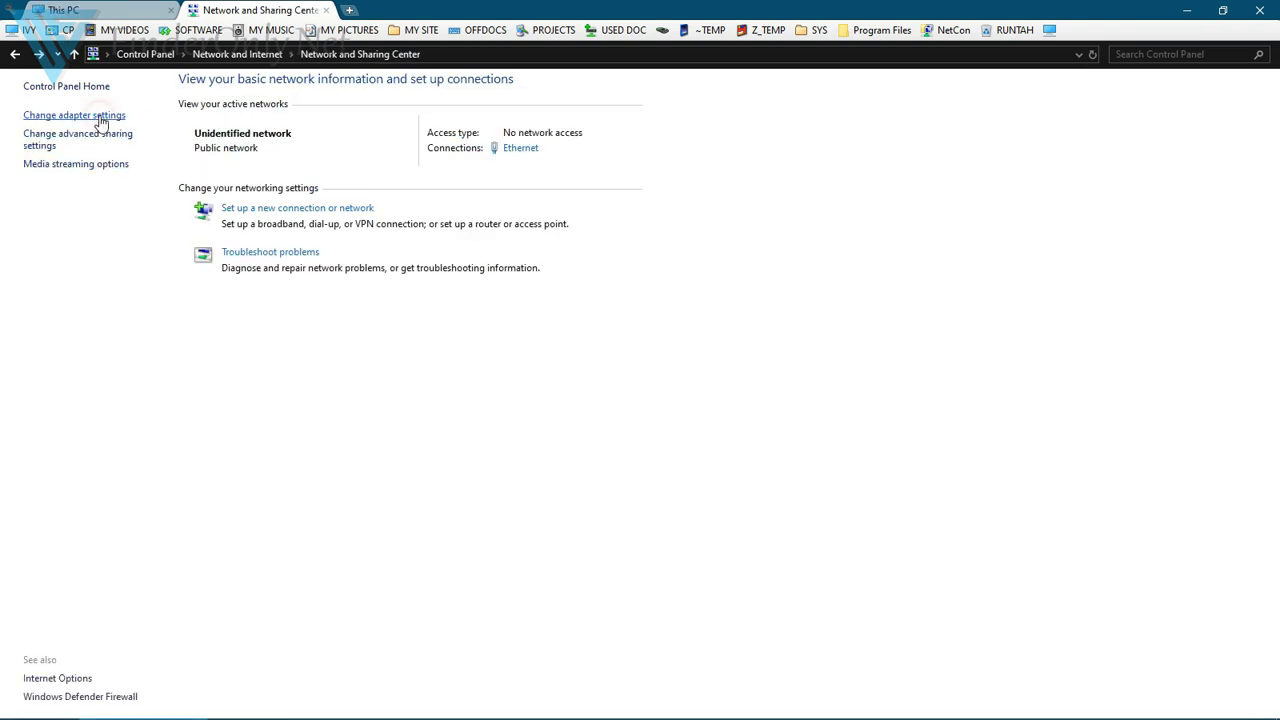
pyautogui.click(99, 117)
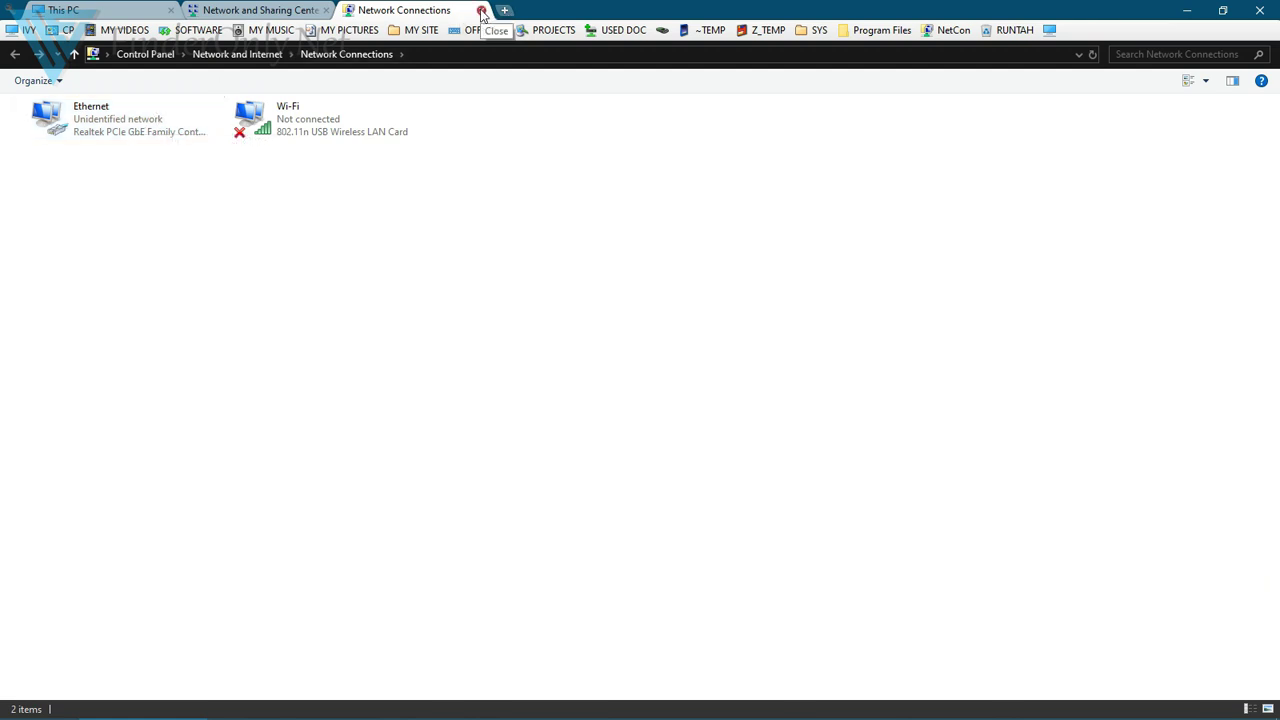
pyautogui.click(482, 10)
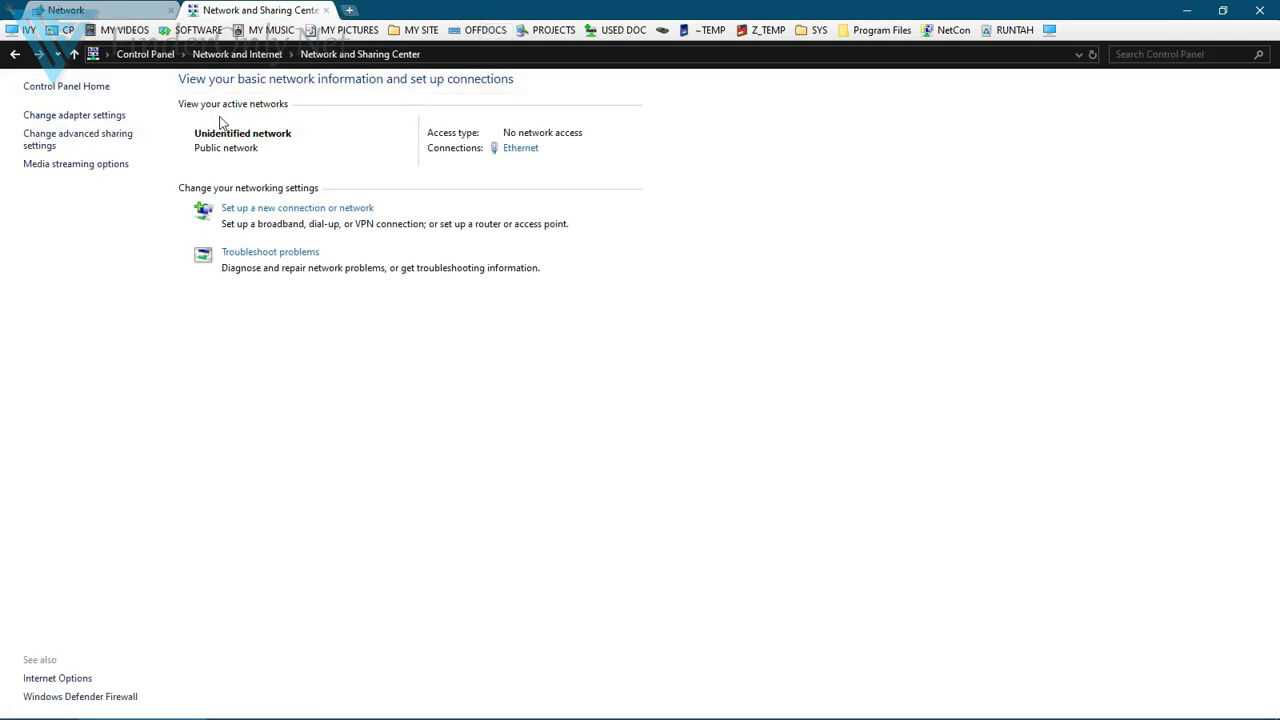
# - Enable private network discovery and Public folder sharing, turn off password protected sharing, and save
pyautogui.click(68, 140)
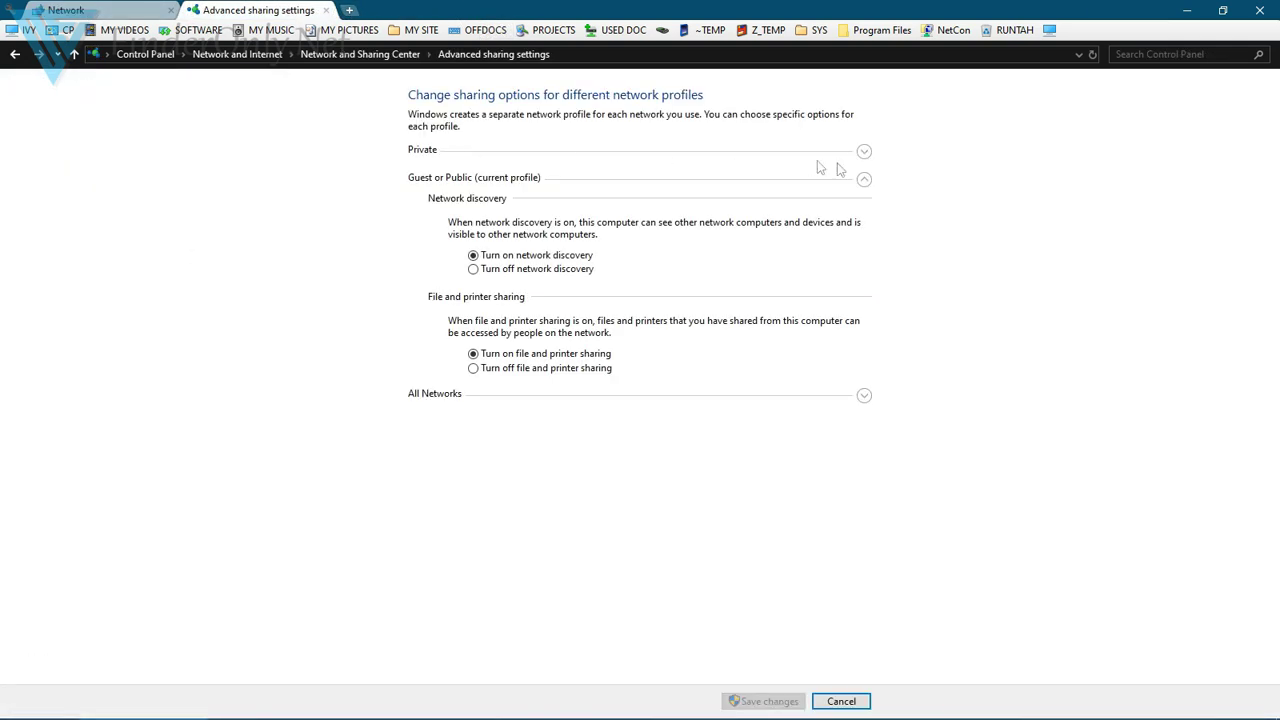
pyautogui.click(864, 151)
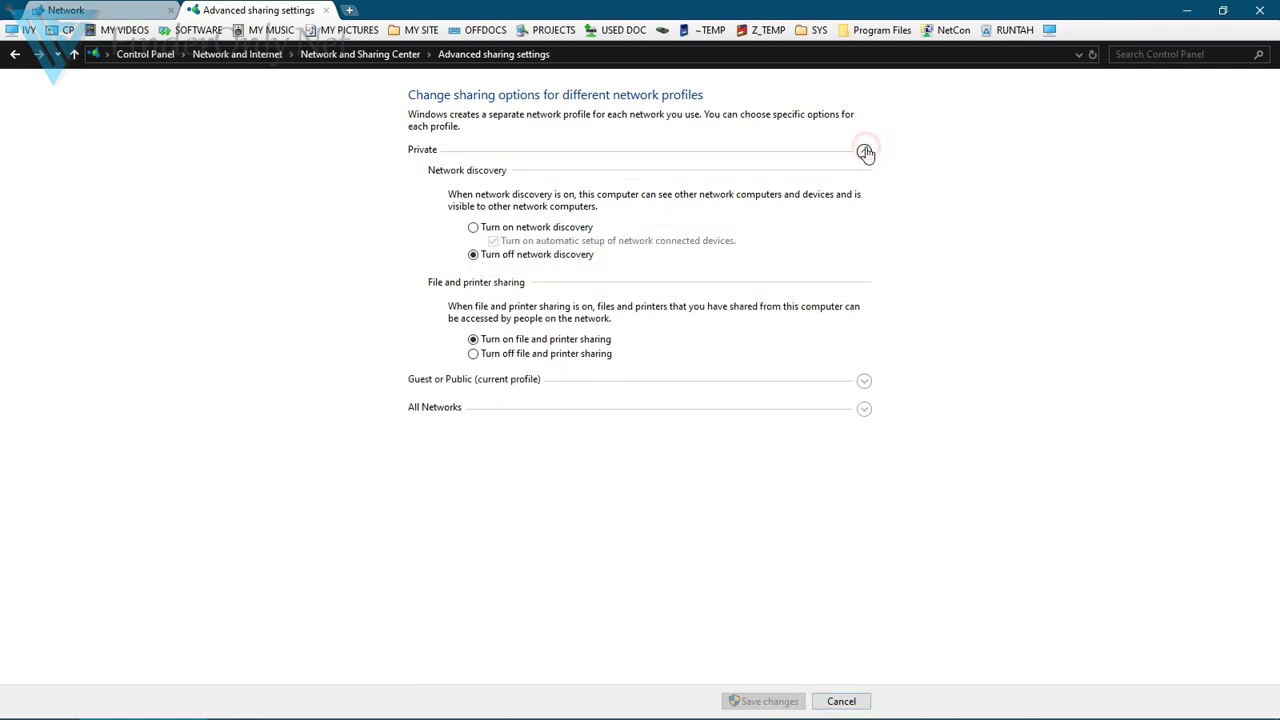
pyautogui.click(473, 227)
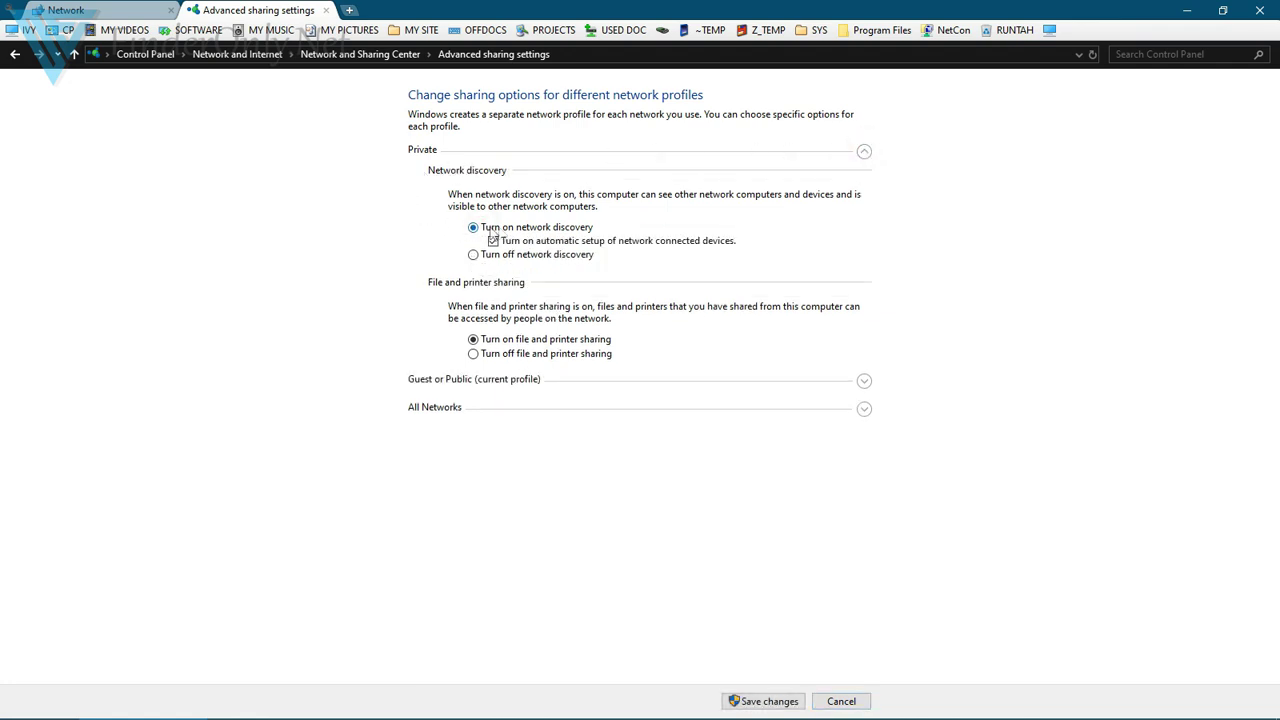
pyautogui.click(864, 380)
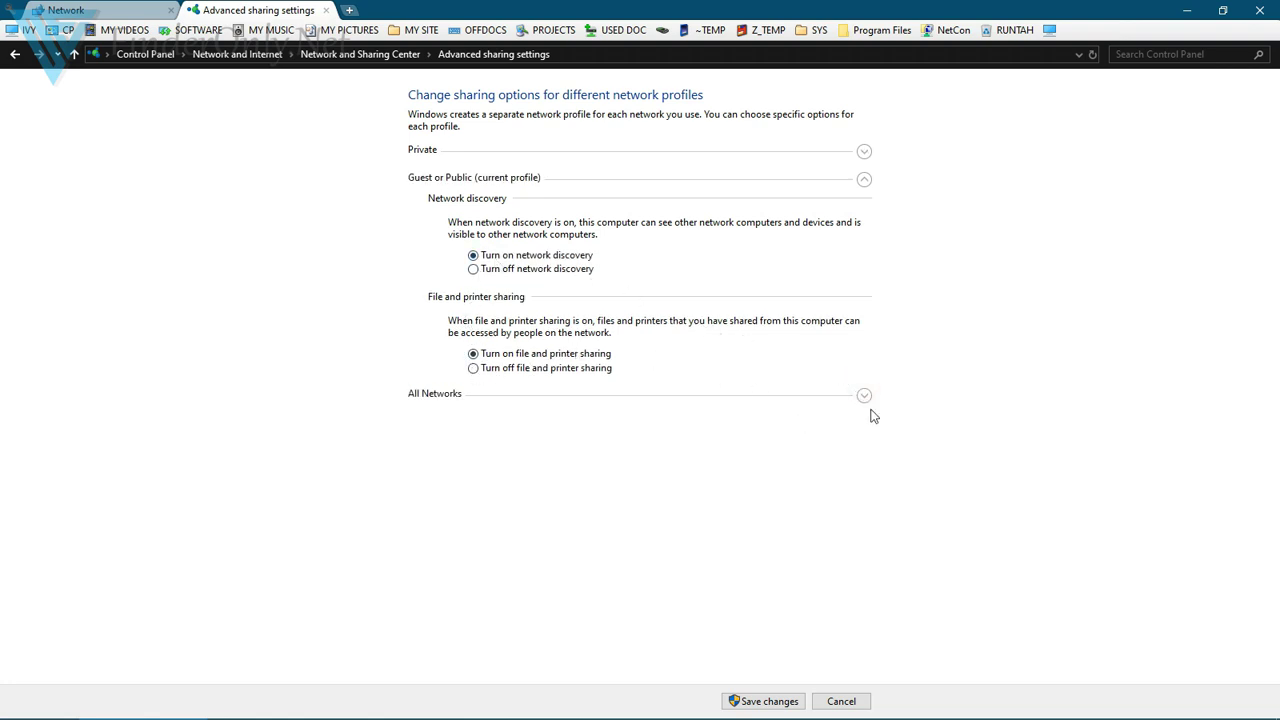
pyautogui.click(864, 394)
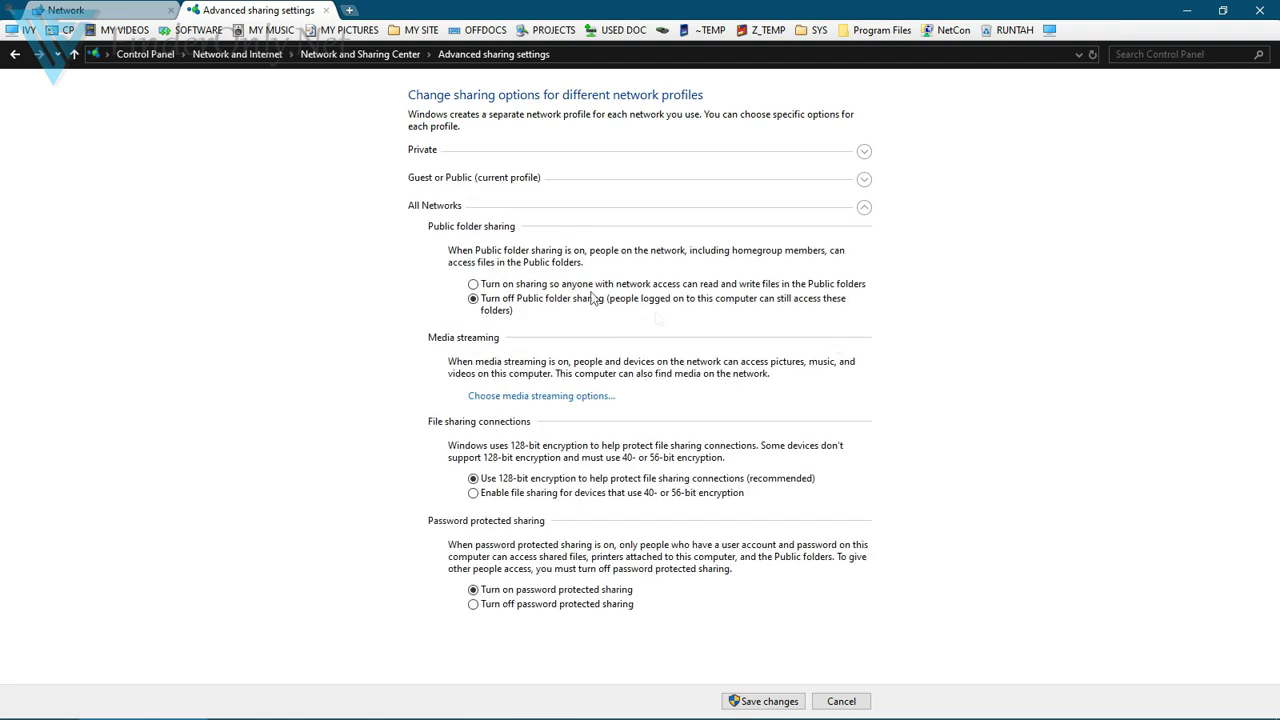
pyautogui.click(523, 283)
pyautogui.click(472, 604)
pyautogui.click(765, 703)
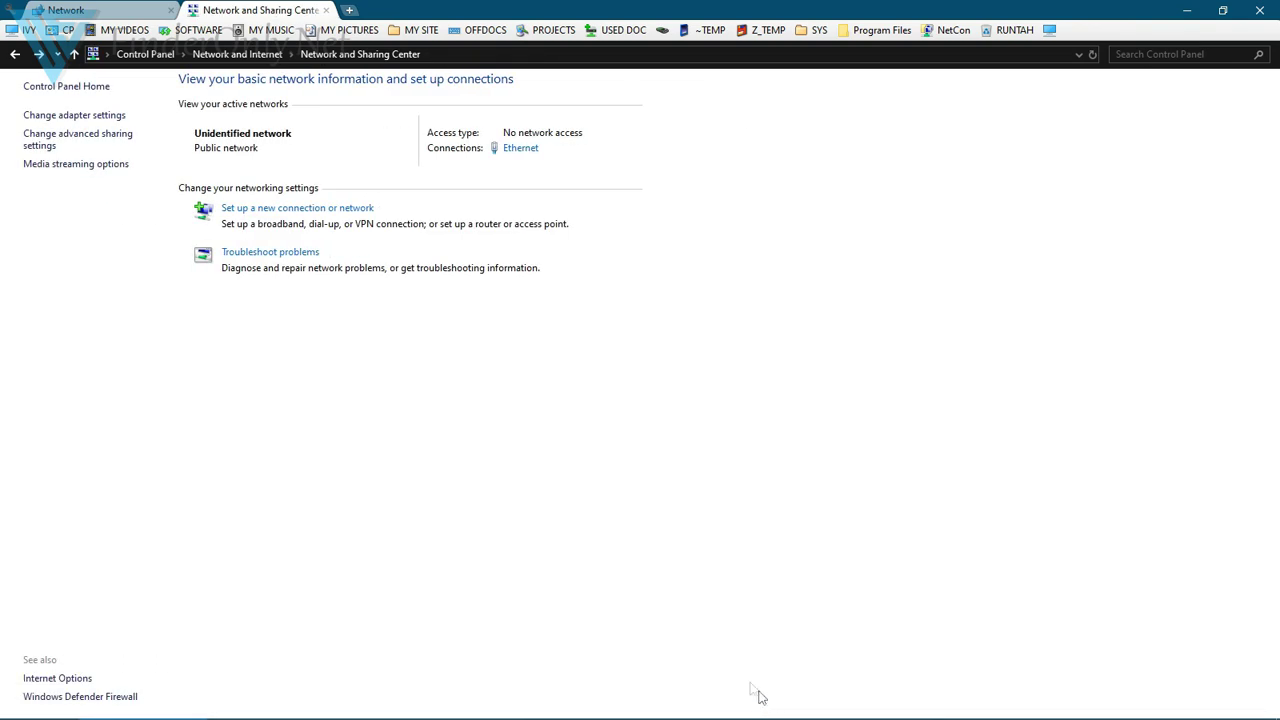
# - Return to the Network view in File Explorer and select the IVY-SAT computer
pyautogui.click(104, 9)
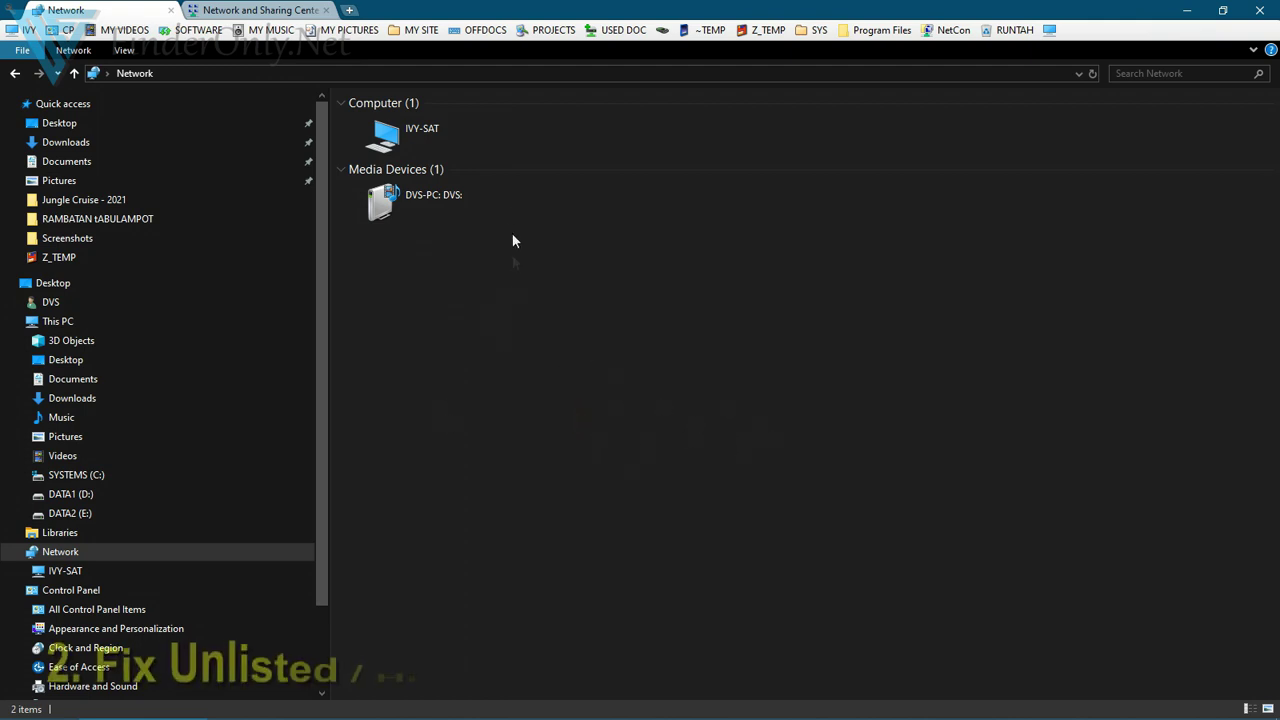
pyautogui.click(411, 145)
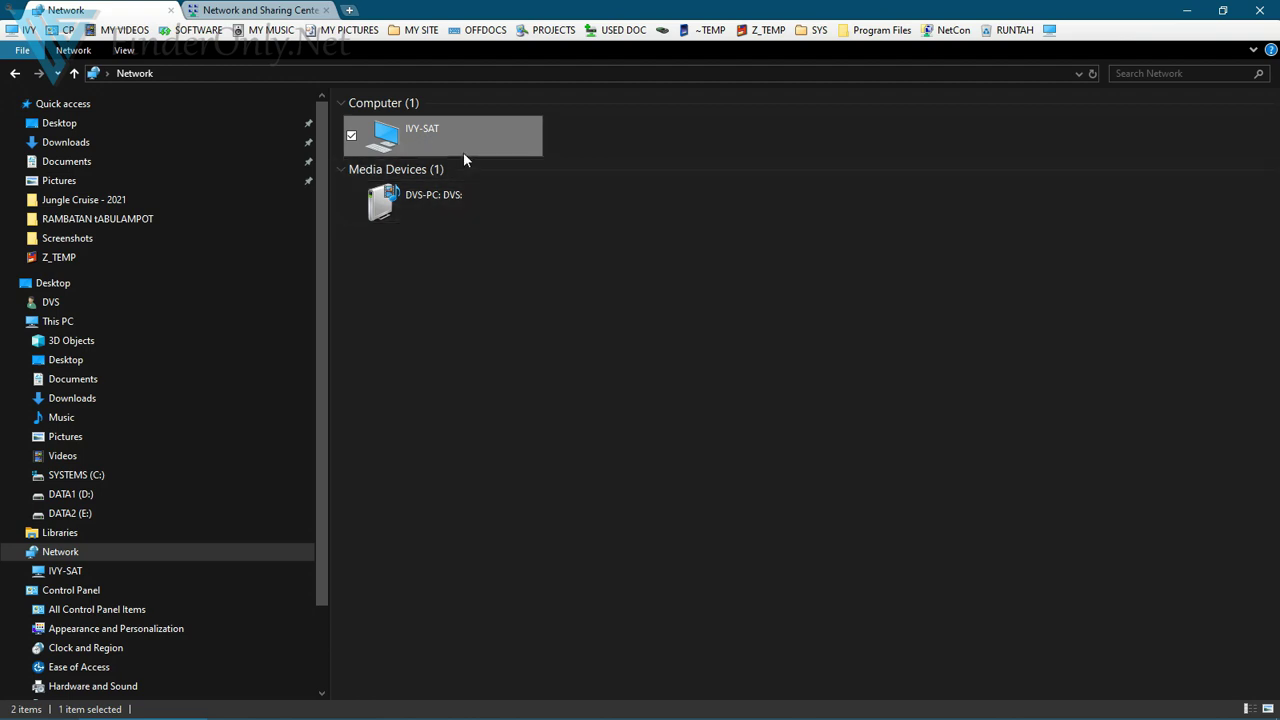
# - Launch the Services console from the Services tab of Task Manager
pyautogui.rightClick(693, 711)
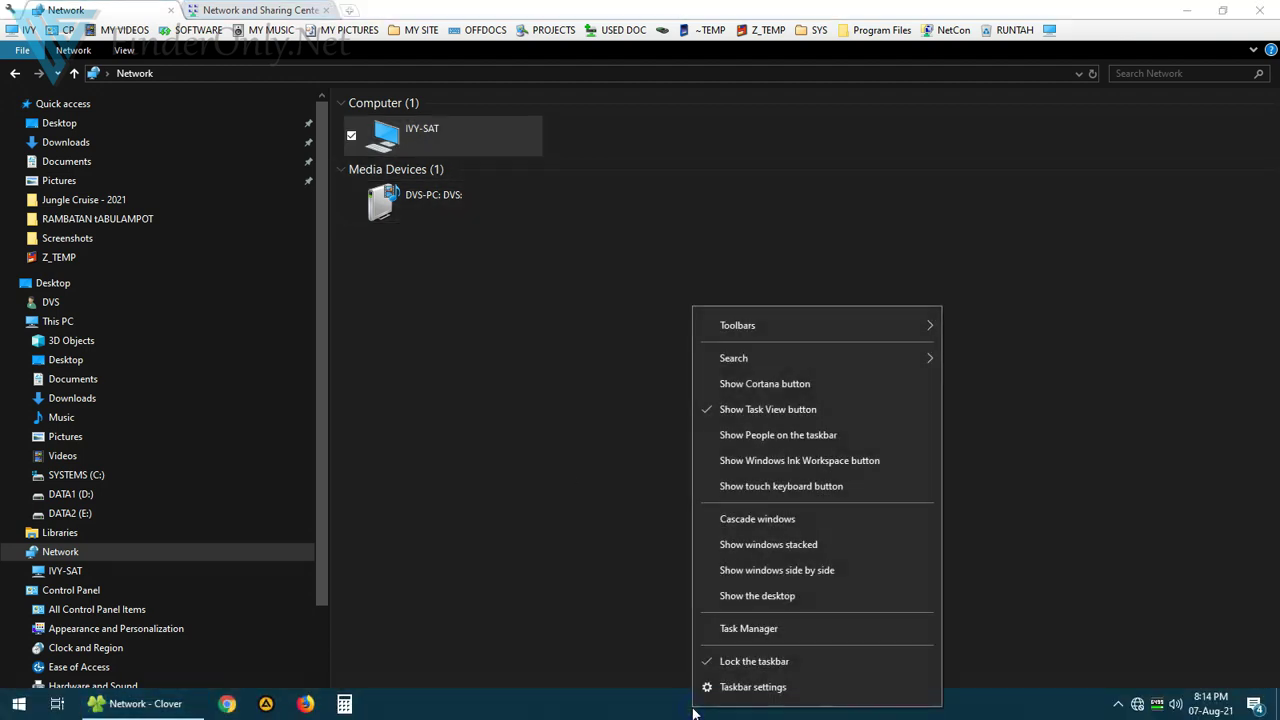
pyautogui.click(748, 628)
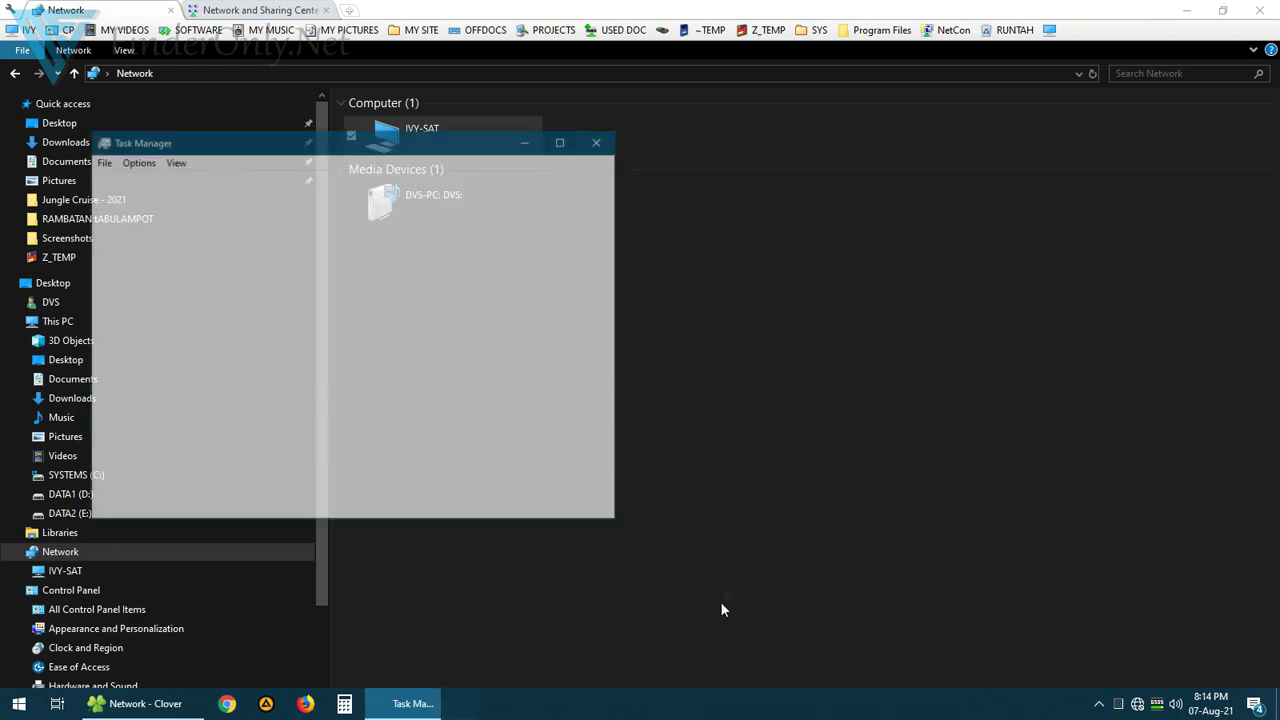
pyautogui.click(393, 180)
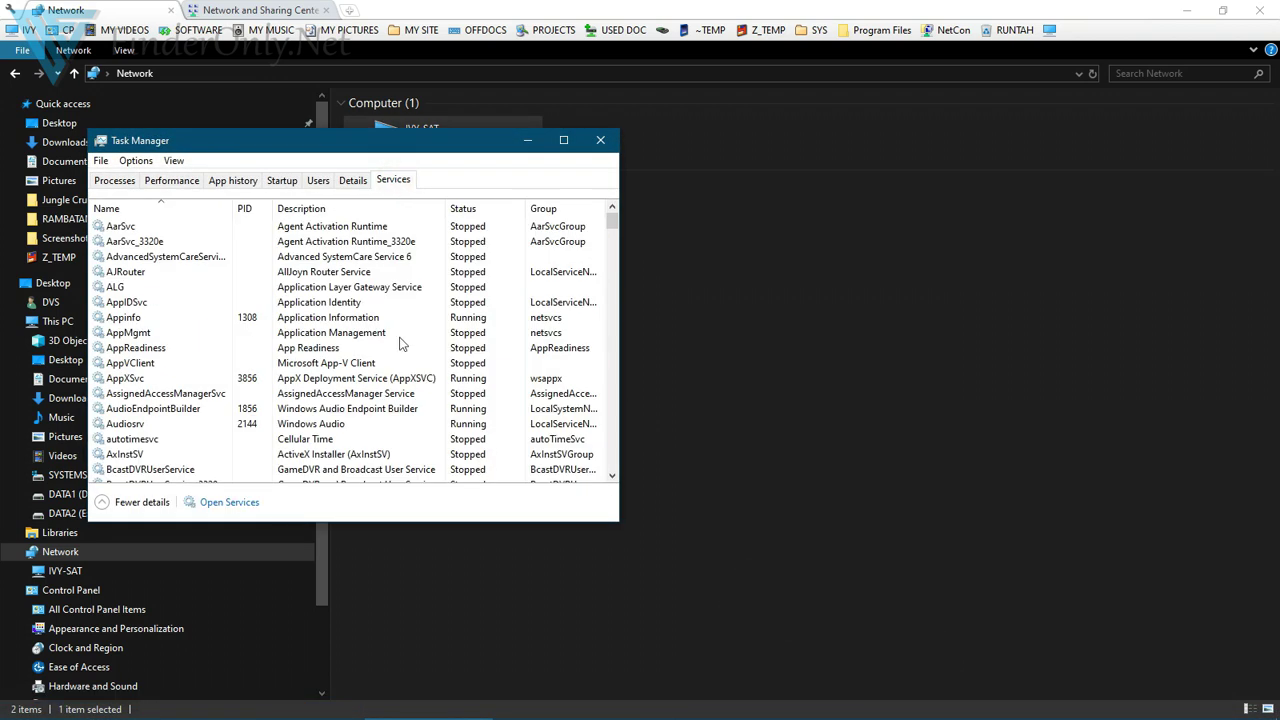
pyautogui.click(231, 503)
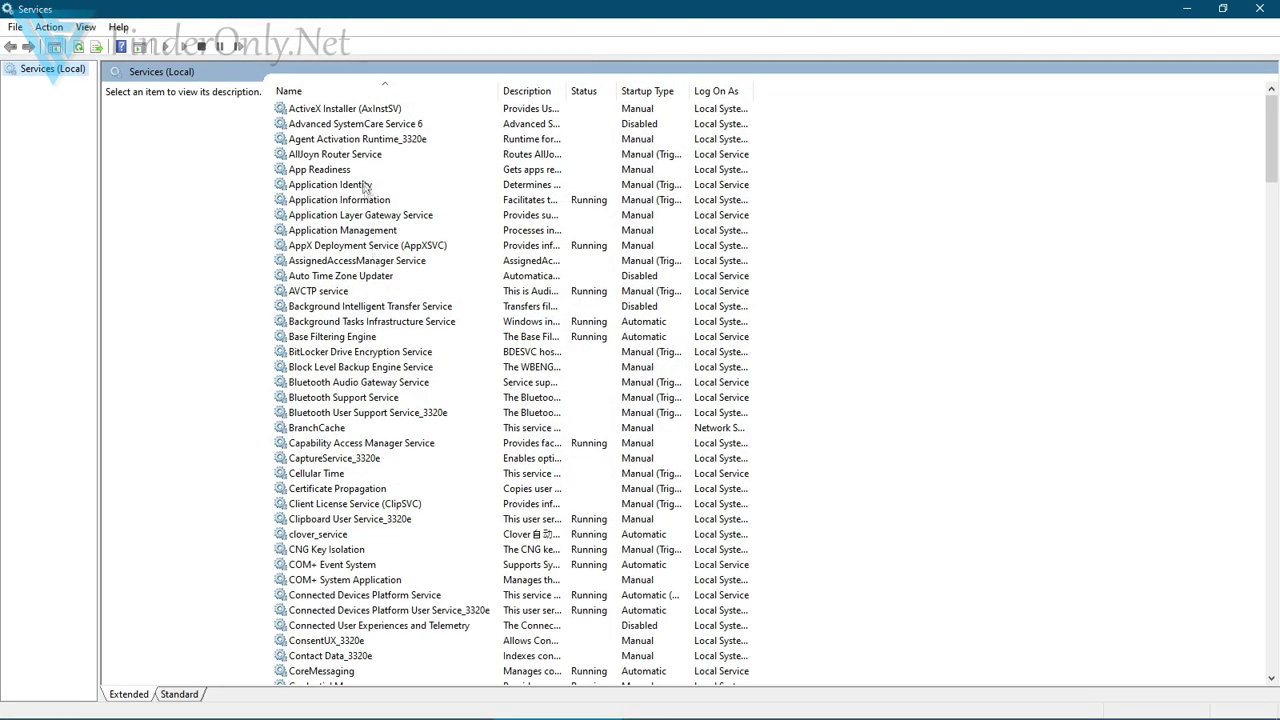
# - Jump to the services starting with F to locate the Function Discovery entries
pyautogui.click(358, 170)
pyautogui.scroll(-1, 365, 170)
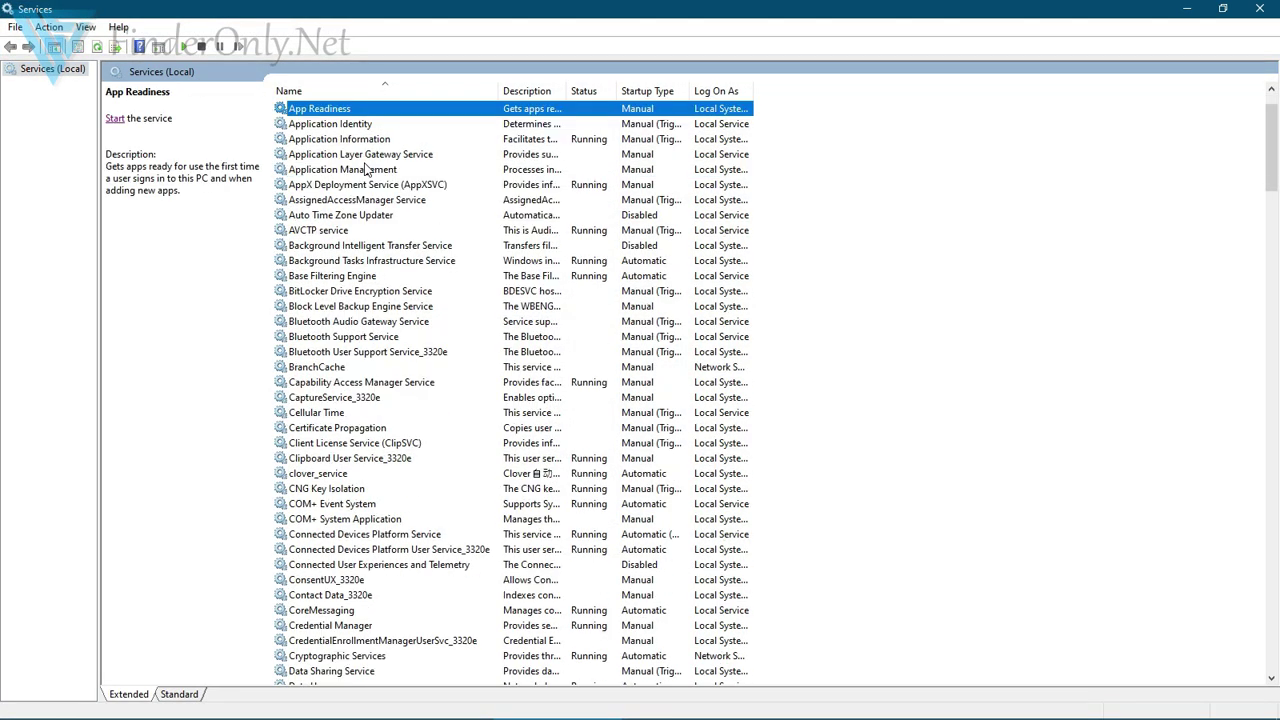
pyautogui.scroll(-9, 345, 412)
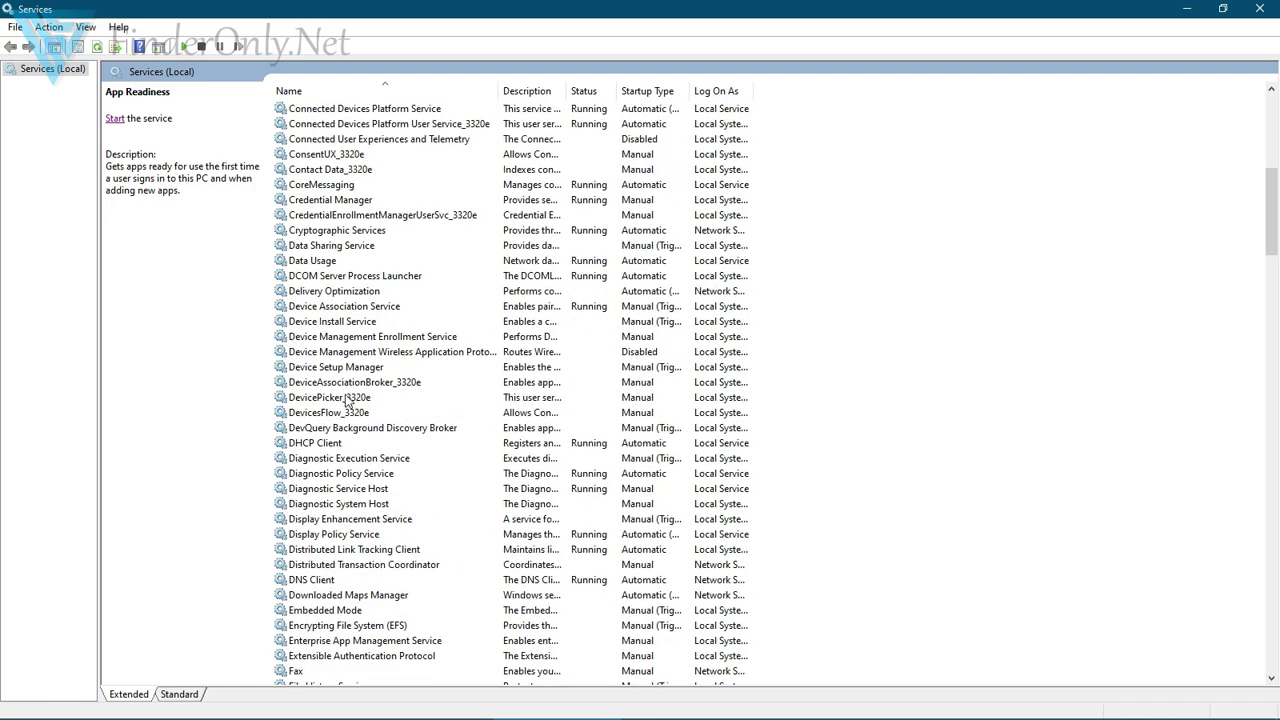
pyautogui.scroll(-1, 322, 365)
pyautogui.scroll(6, 322, 365)
pyautogui.scroll(-3, 322, 350)
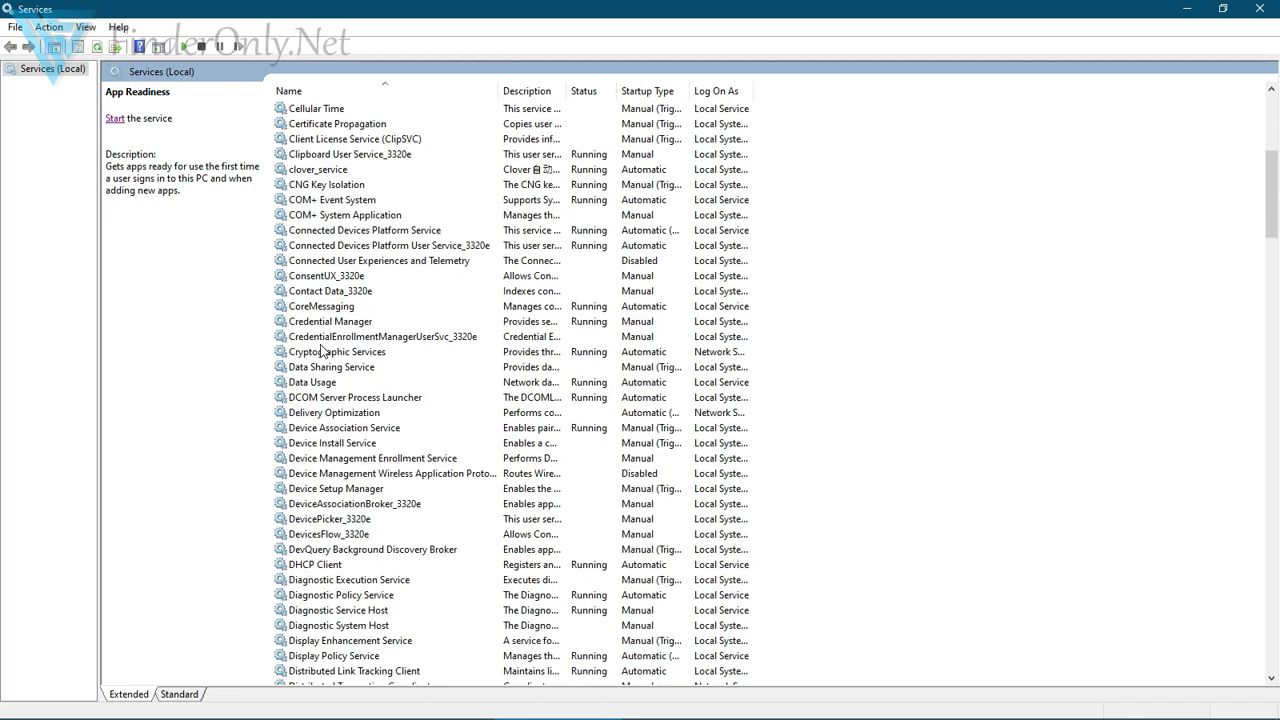
pyautogui.click(320, 340)
pyautogui.press('f')
pyautogui.press('f')
pyautogui.press('f')
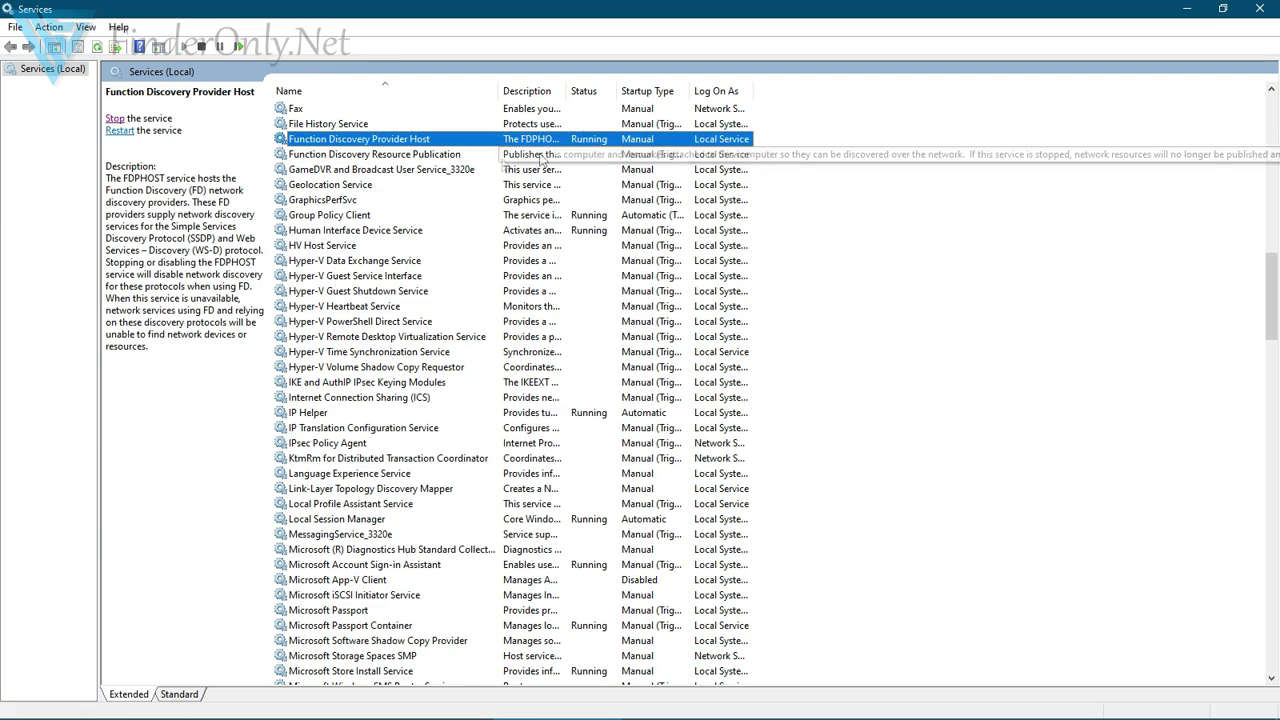
# - Arrange Services beside the Network folder and open Function Discovery Resource Publication's properties
pyautogui.click(1221, 9)
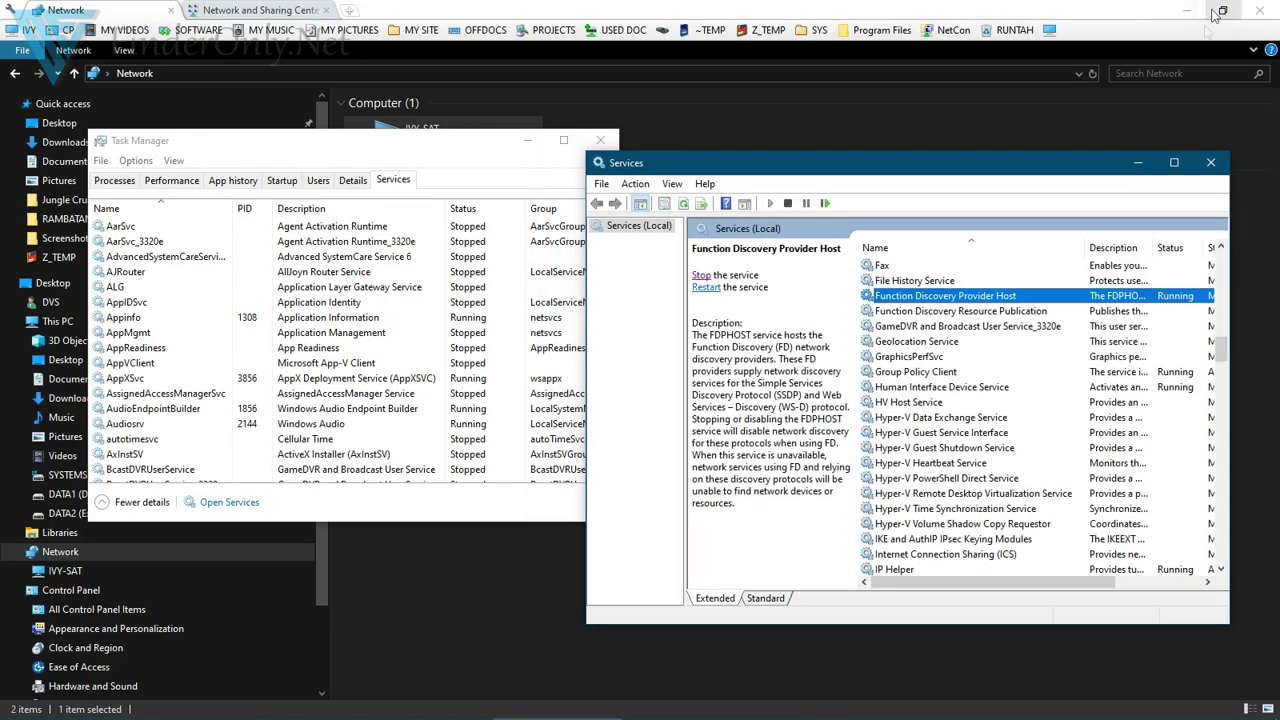
pyautogui.moveTo(342, 133); pyautogui.dragTo(469, 428)
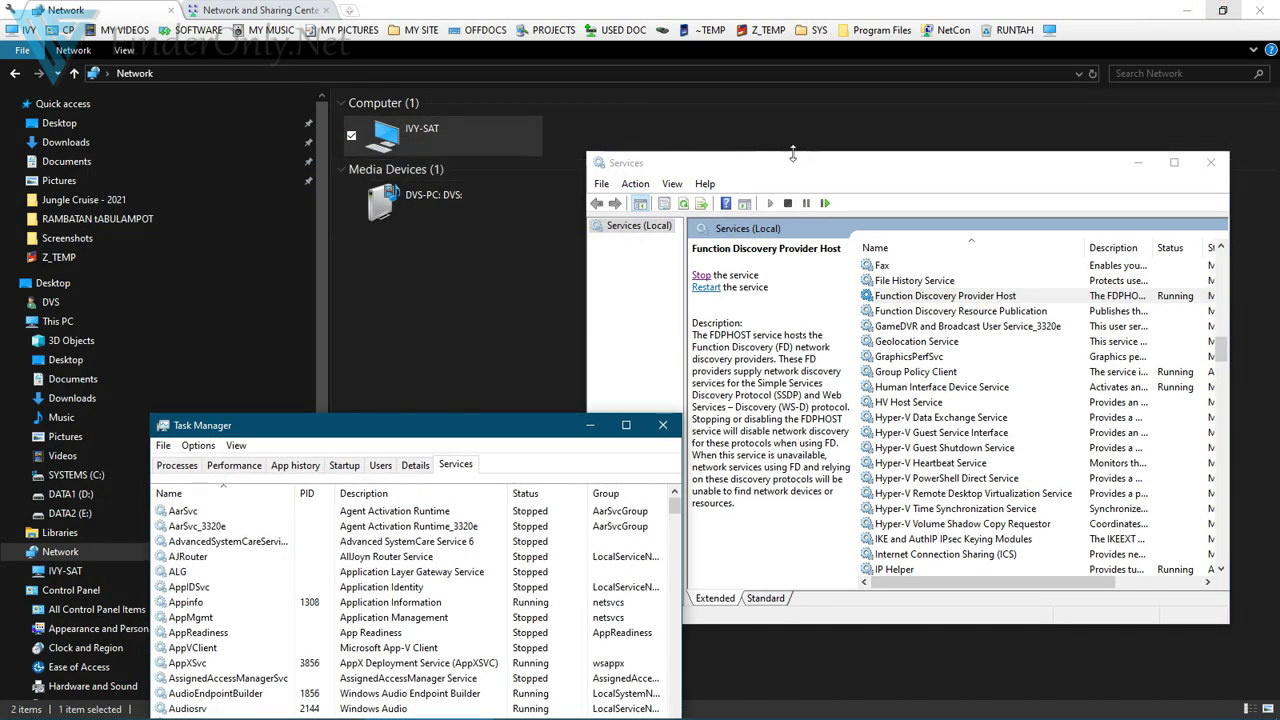
pyautogui.moveTo(814, 163); pyautogui.dragTo(736, 189)
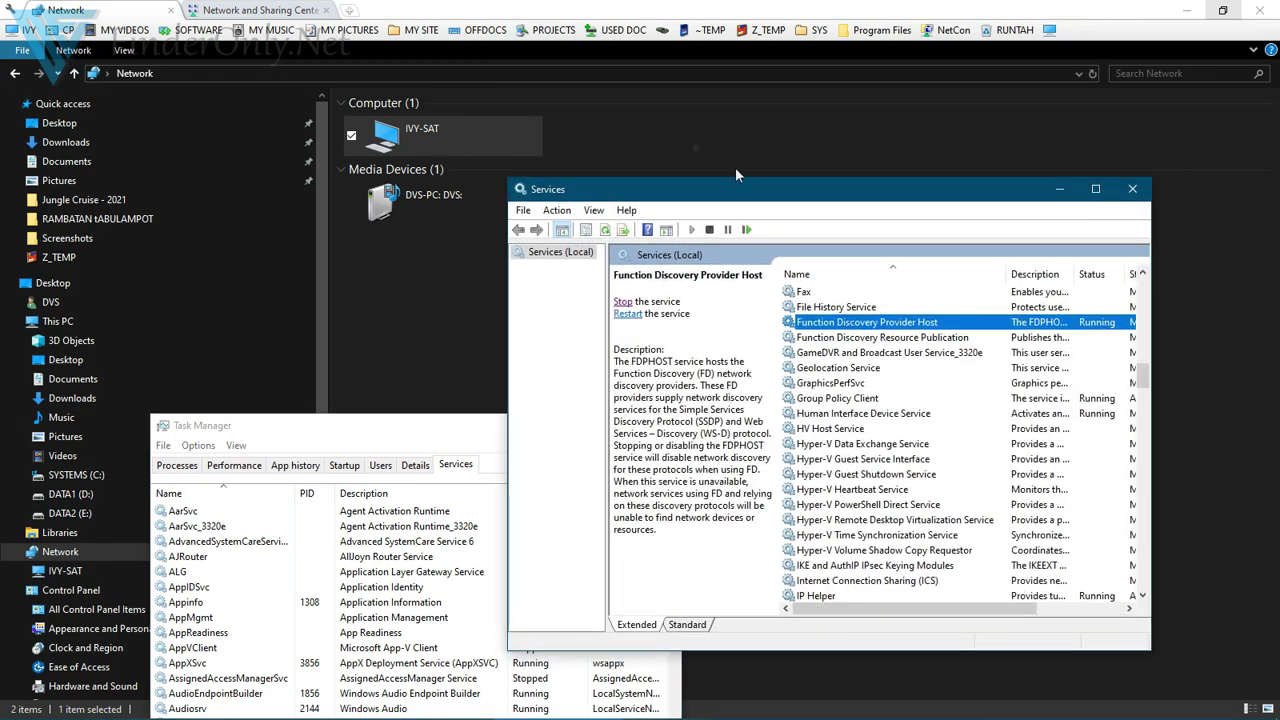
pyautogui.doubleClick(840, 340)
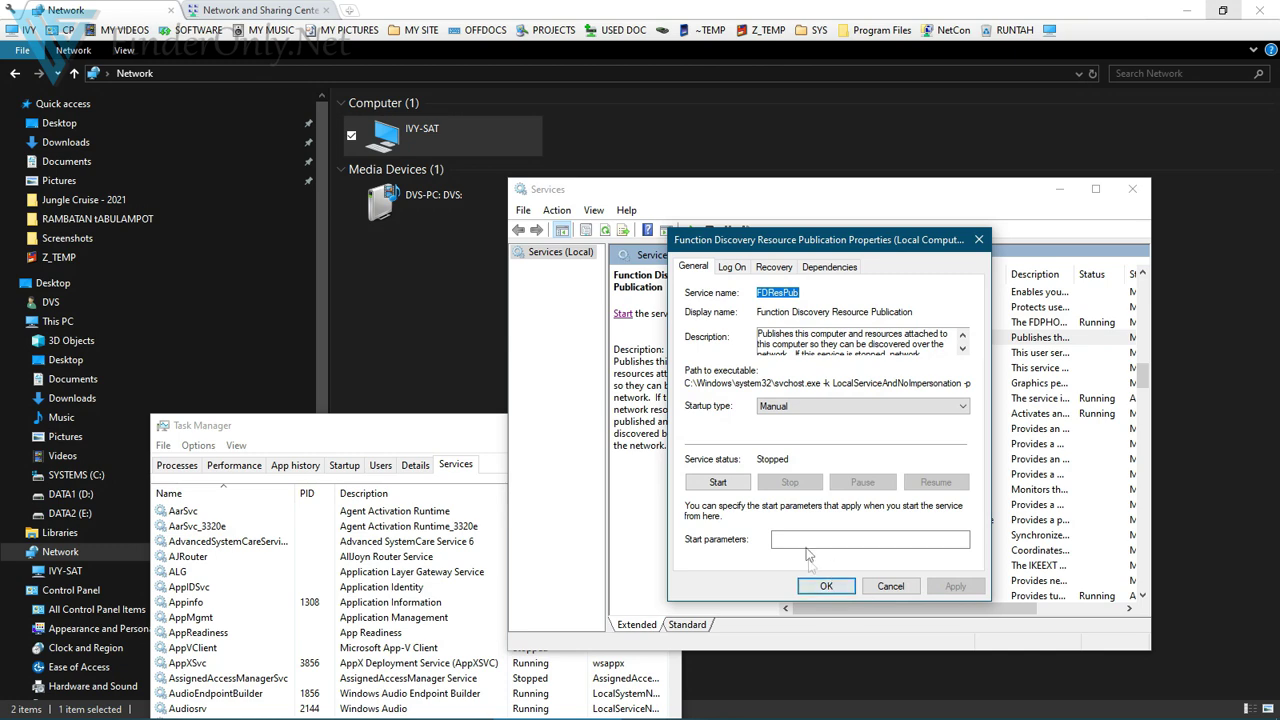
# - Keep Function Discovery Resource Publication's startup type at Manual and close its properties
pyautogui.moveTo(780, 239); pyautogui.dragTo(920, 232)
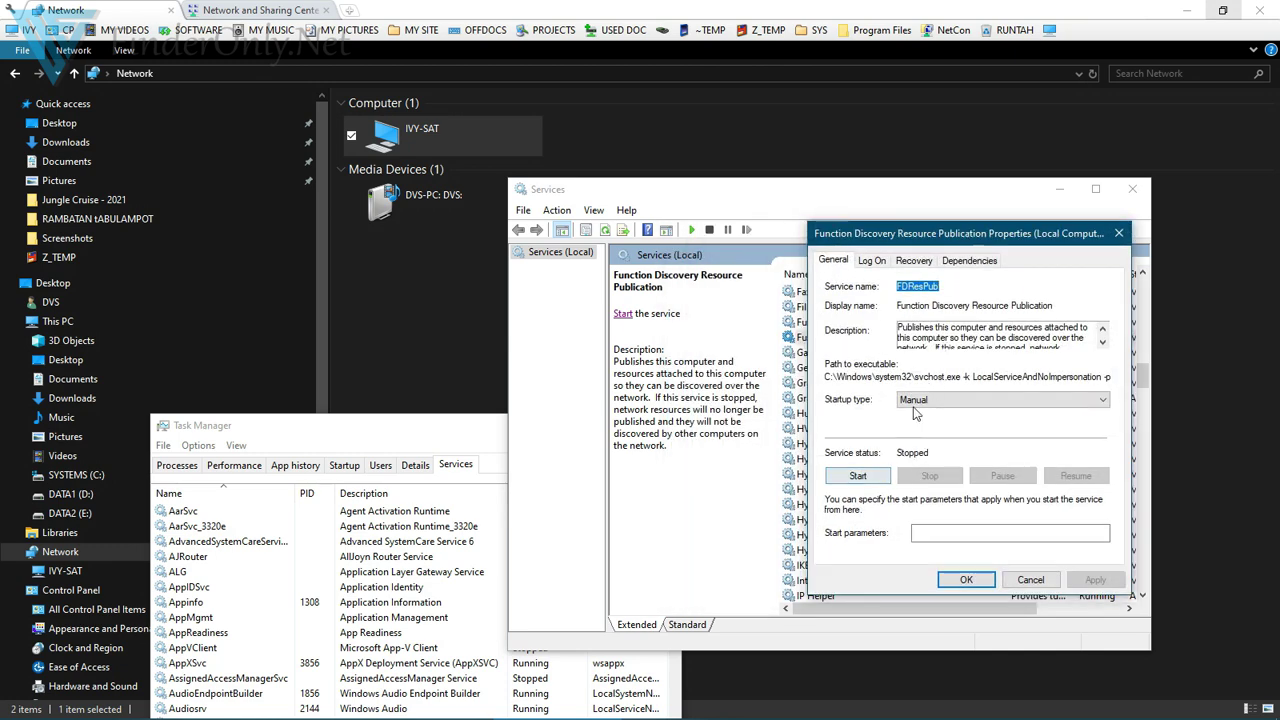
pyautogui.click(914, 401)
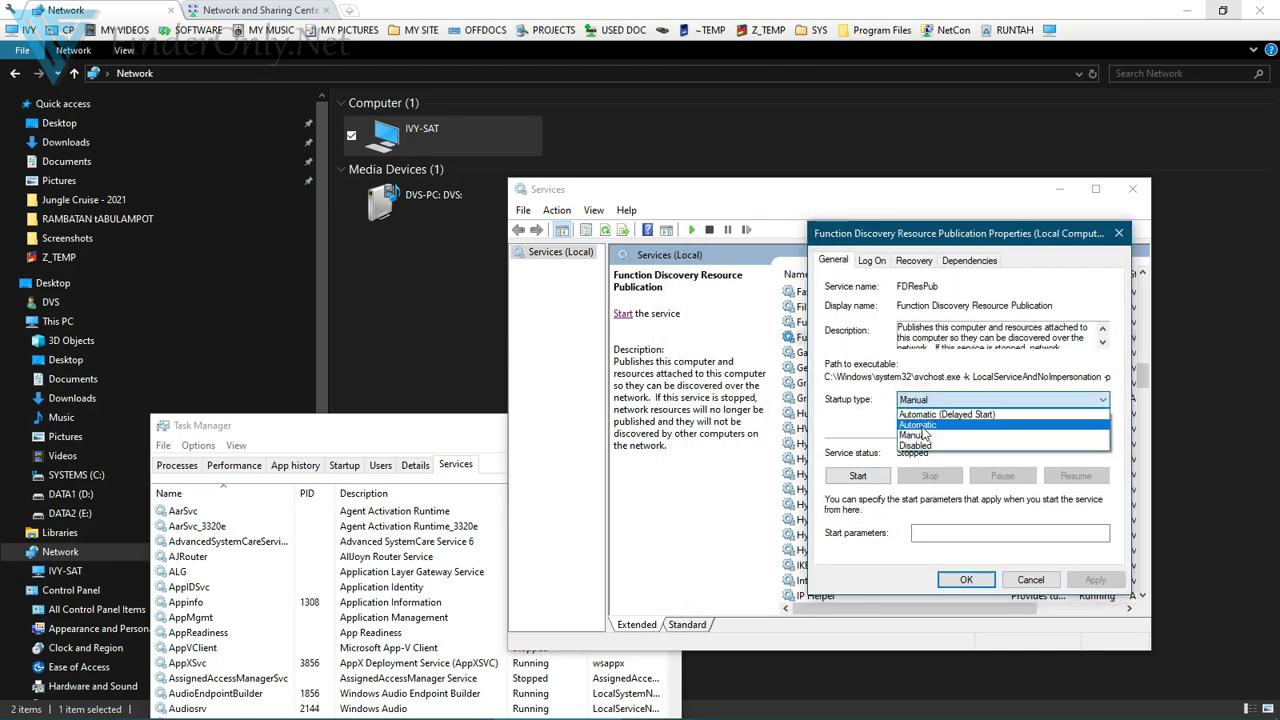
pyautogui.click(851, 427)
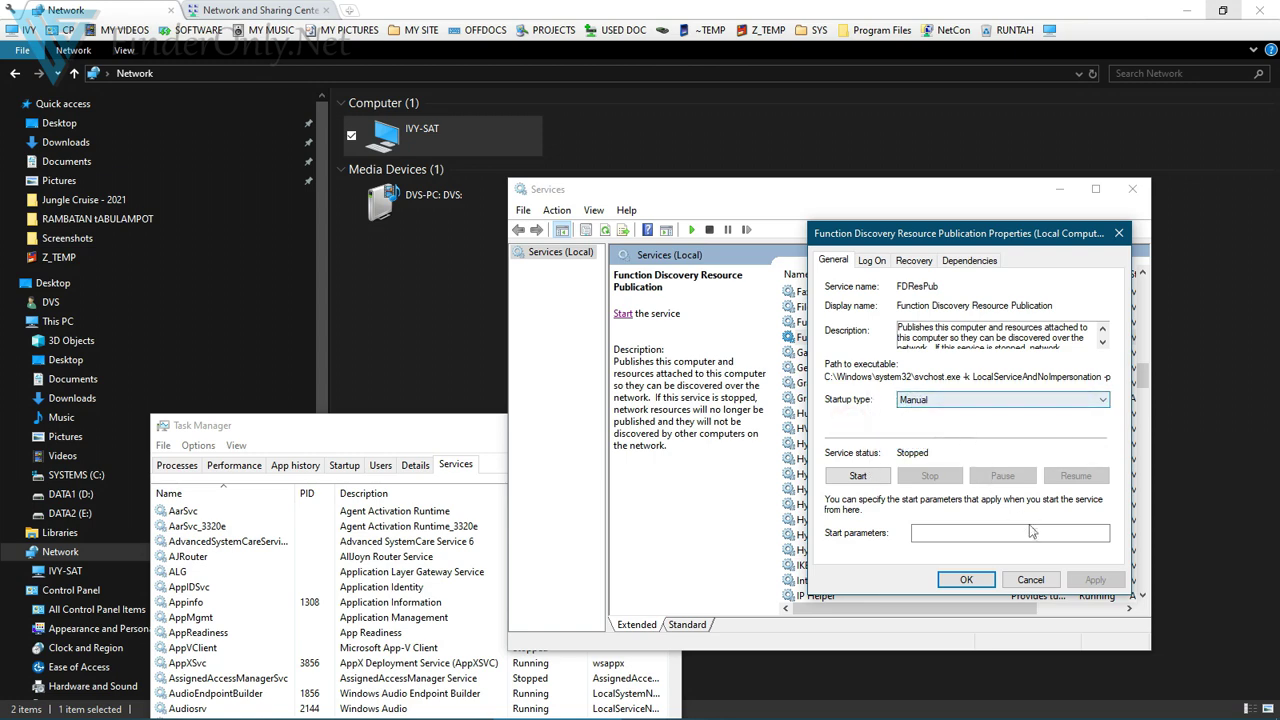
pyautogui.click(968, 580)
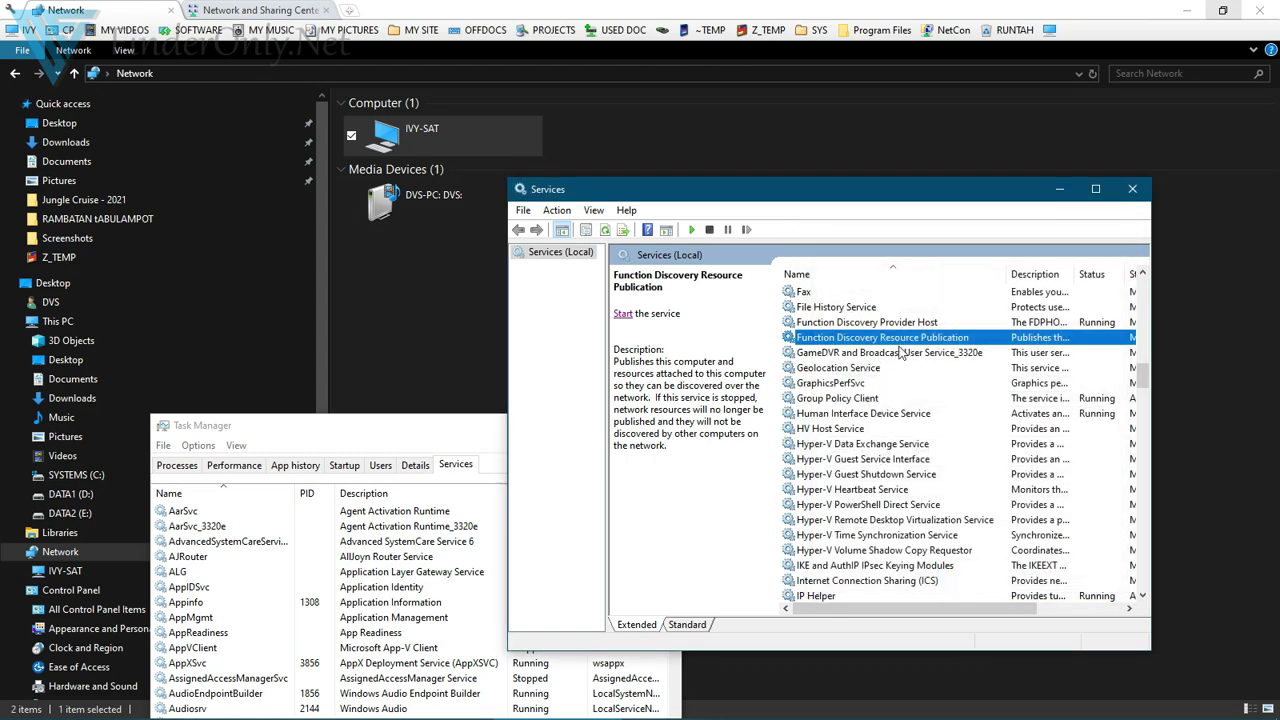
# - Start Function Discovery Resource Publication and confirm DVS-PC now appears in the Network folder
pyautogui.click(622, 316)
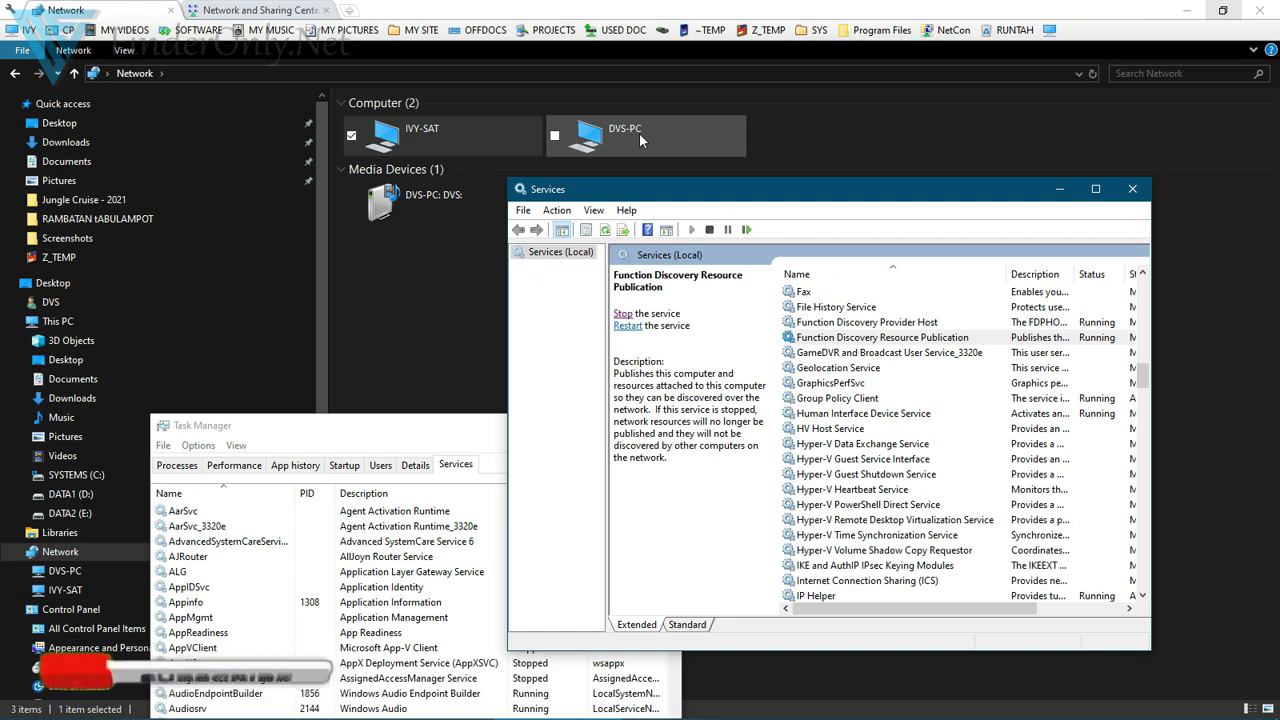
pyautogui.click(640, 135)
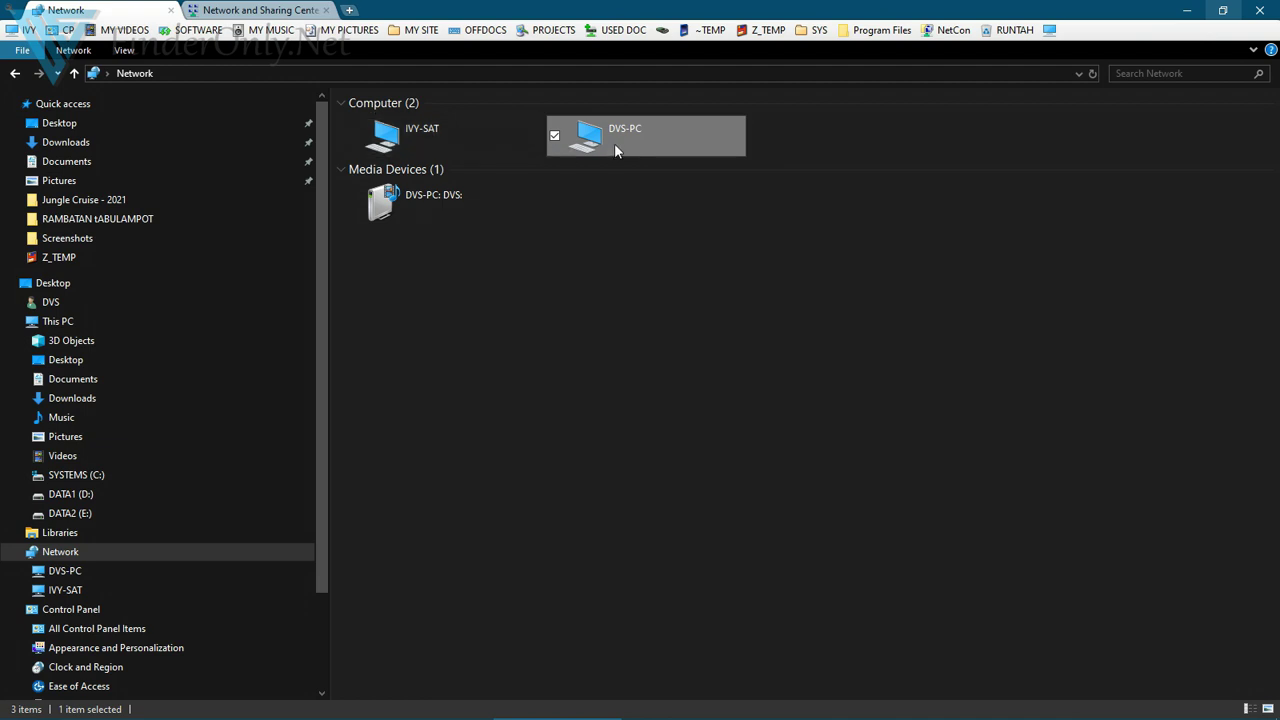
pyautogui.doubleClick(437, 139)
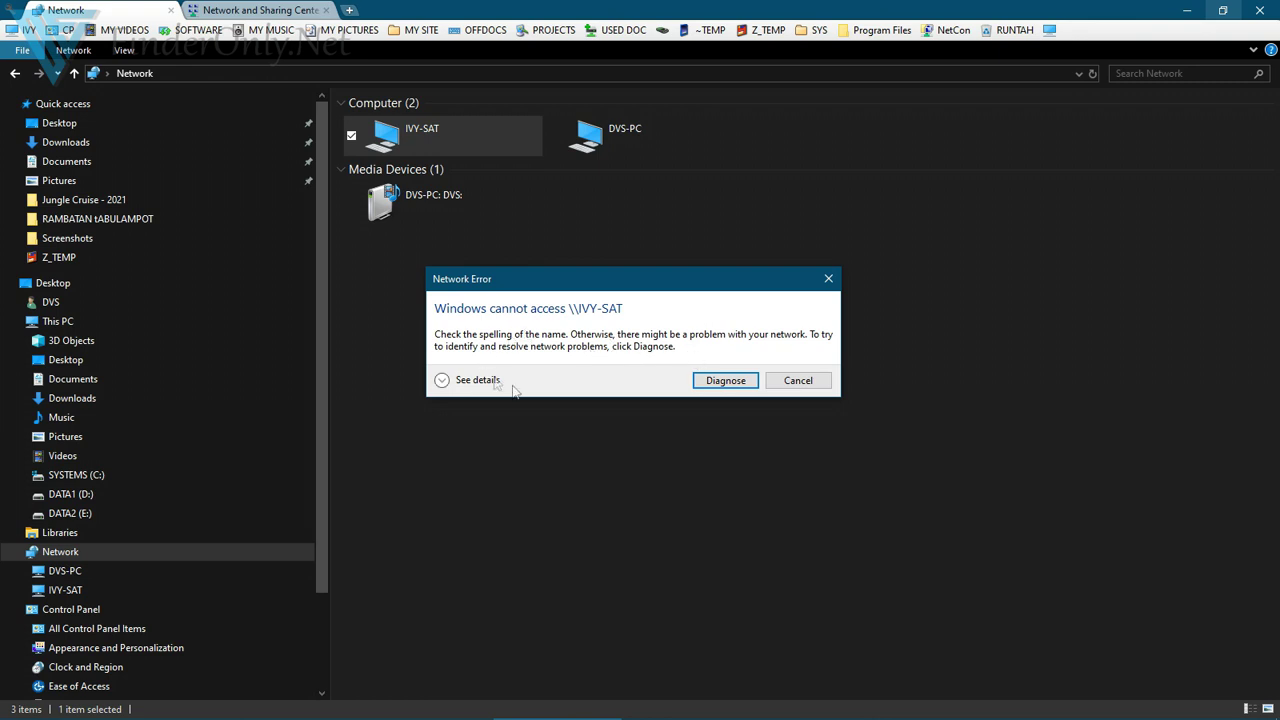
pyautogui.click(478, 382)
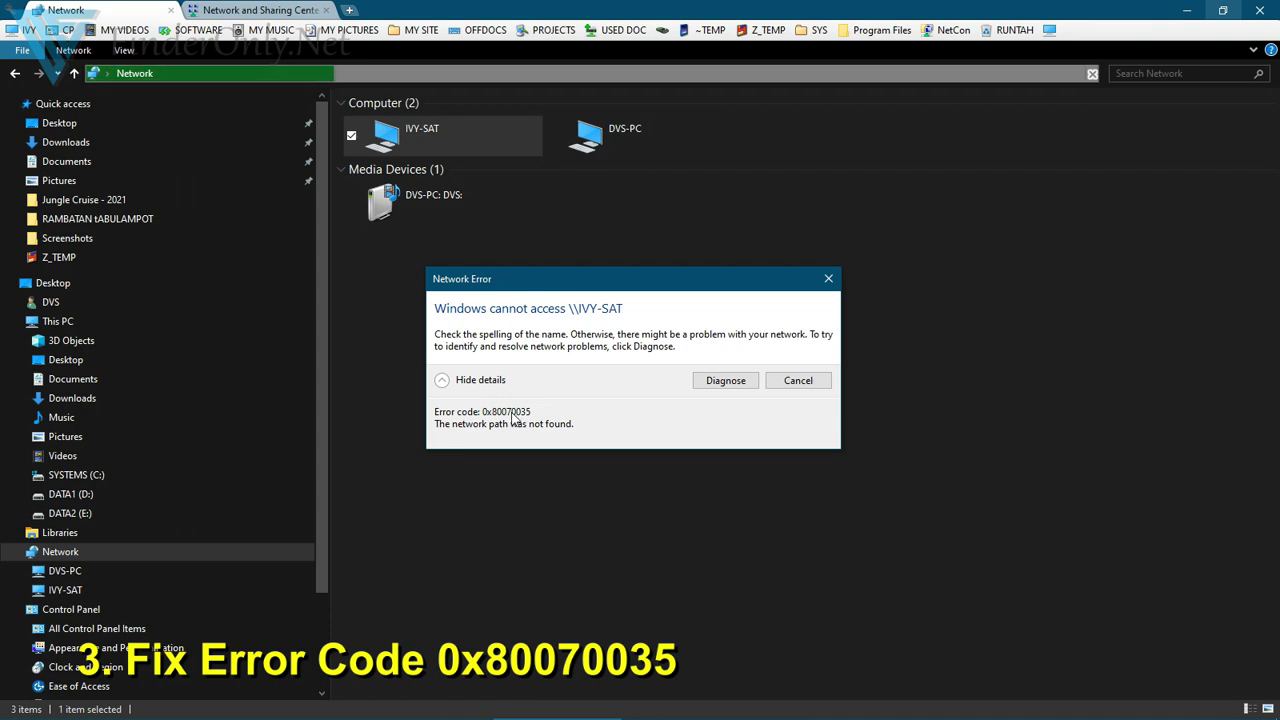
pyautogui.click(802, 380)
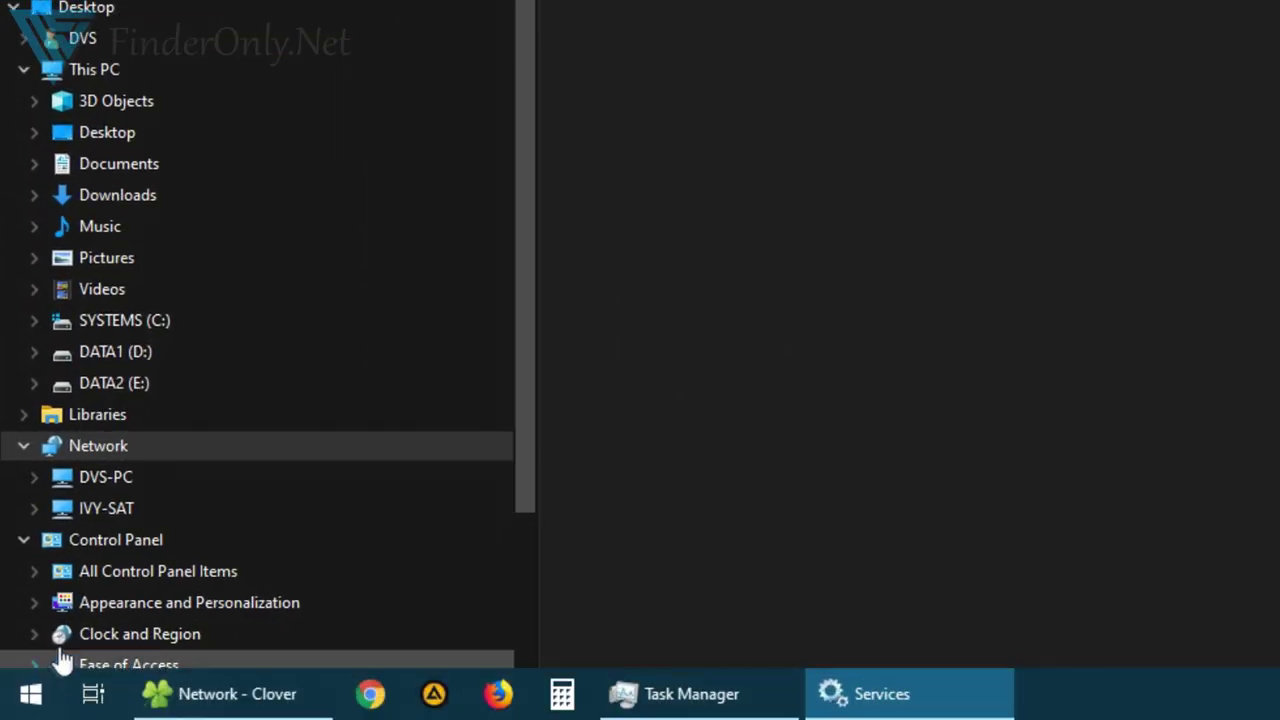
# - Open the Local Group Policy Editor by running gpedit.msc from the Run box
pyautogui.rightClick(29, 694)
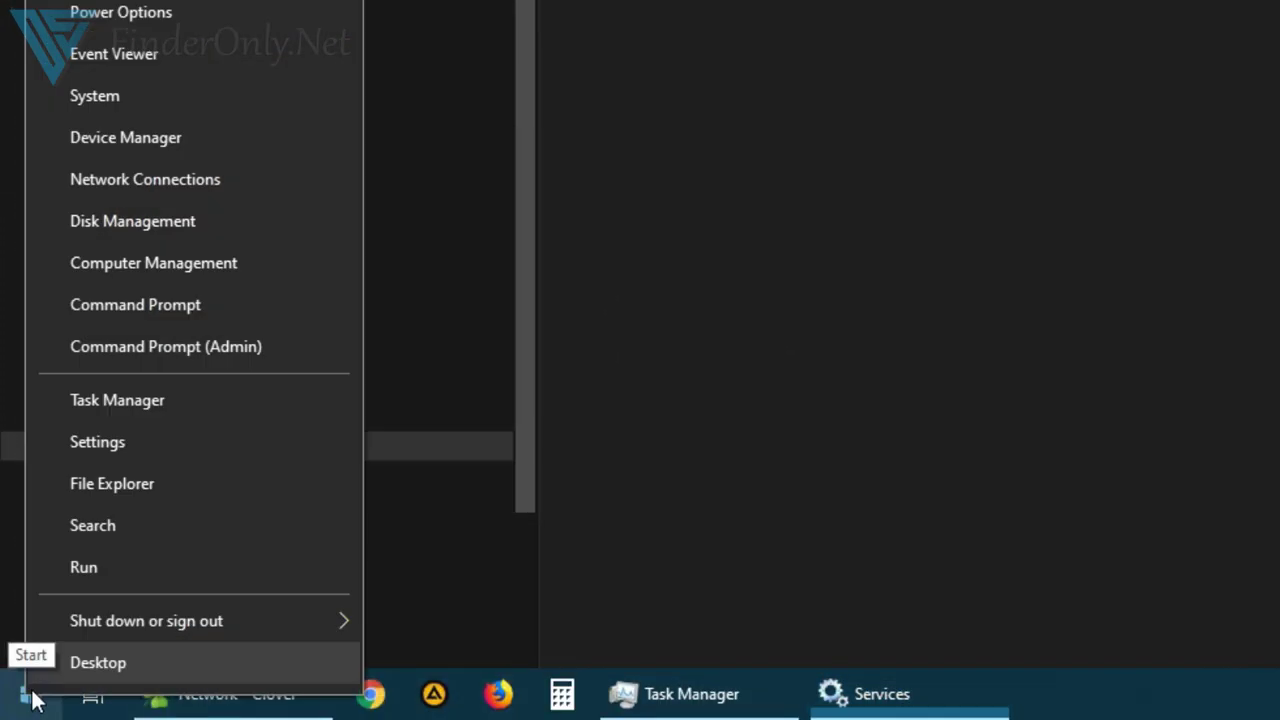
pyautogui.click(62, 578)
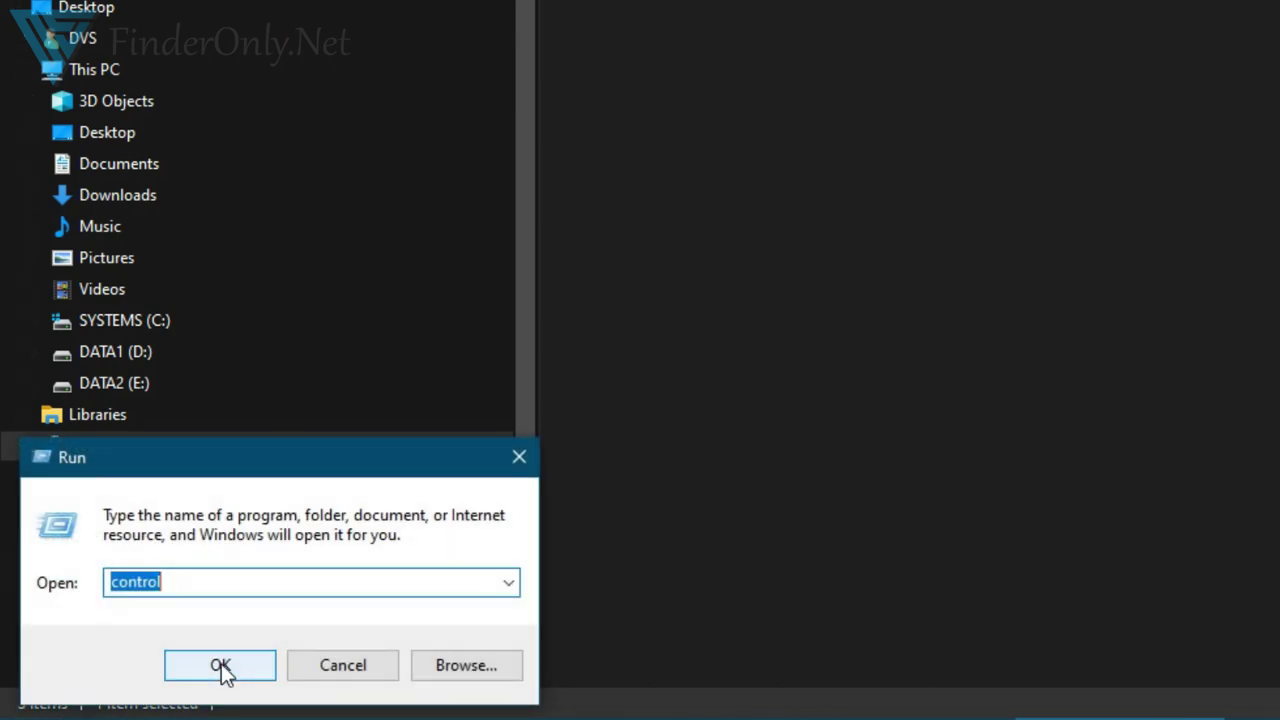
pyautogui.write('gp')
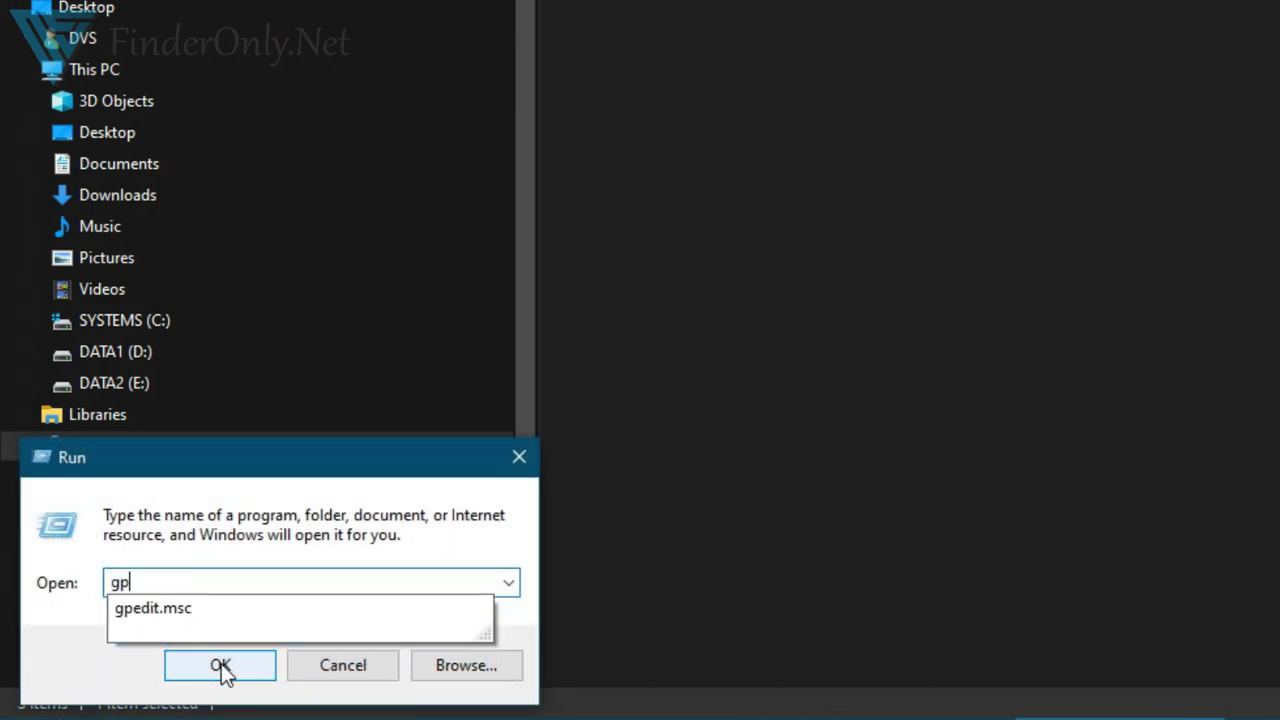
pyautogui.press('Down')
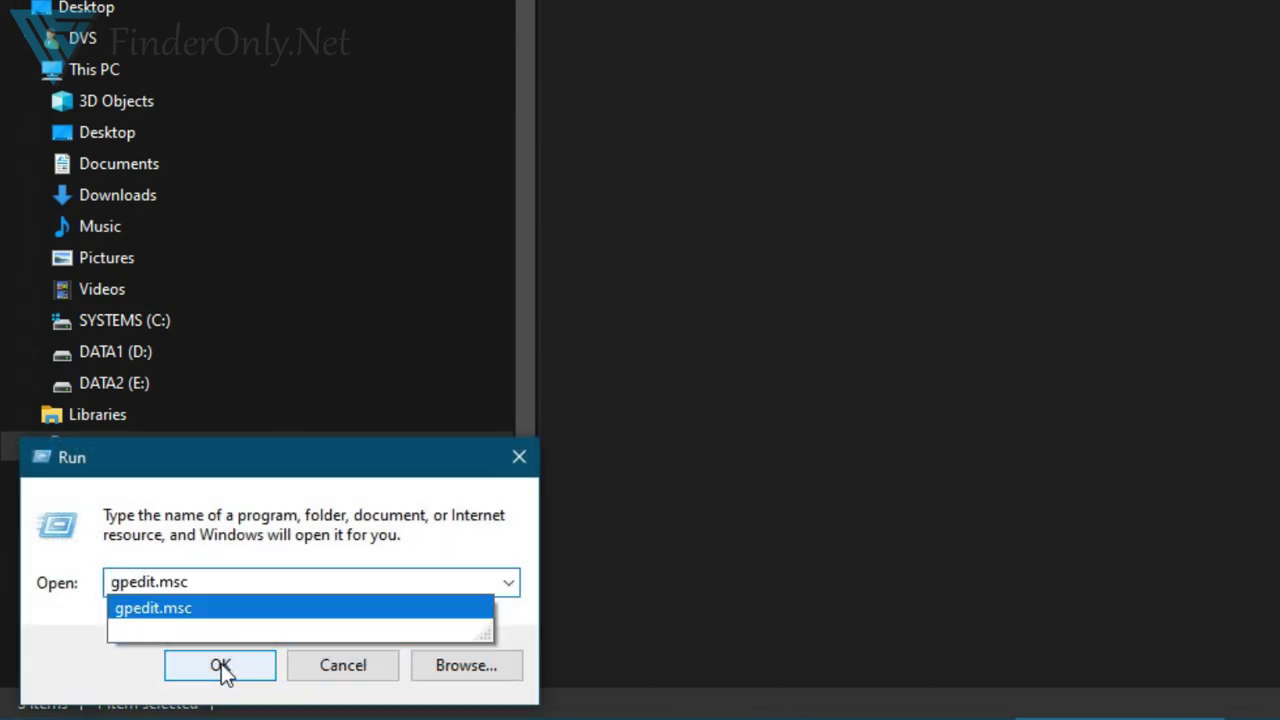
pyautogui.click(195, 607)
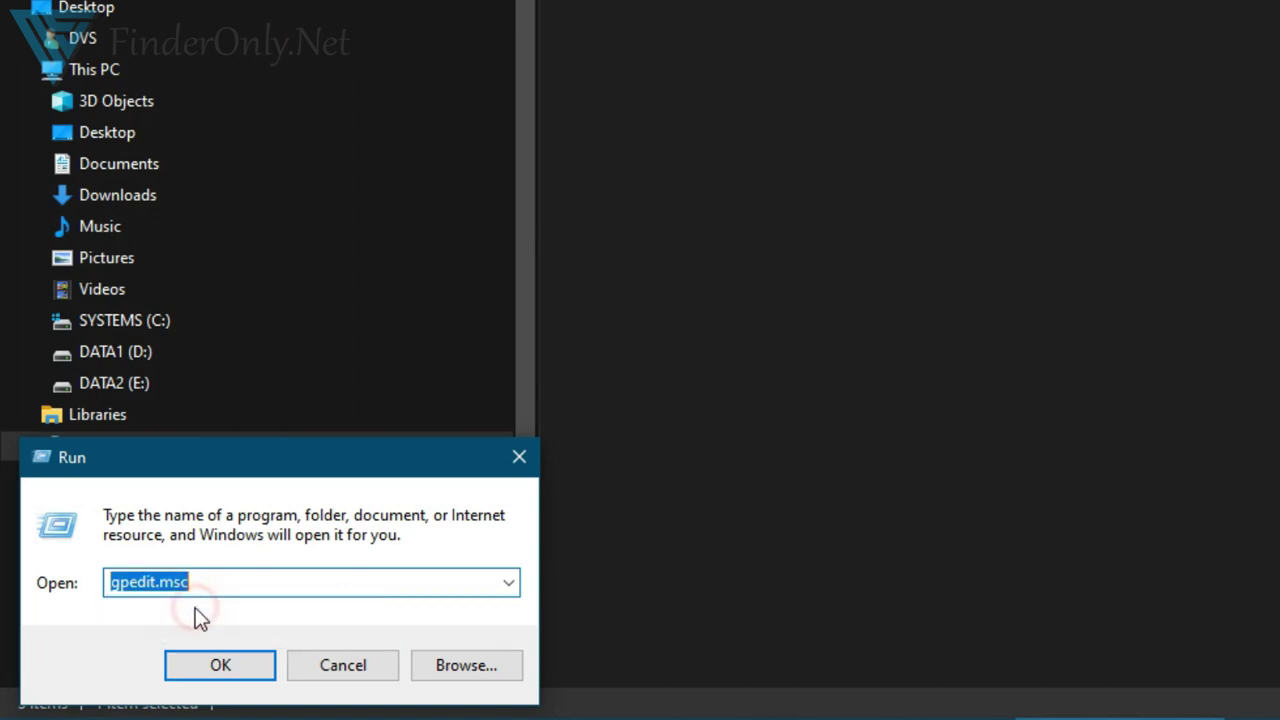
pyautogui.click(232, 672)
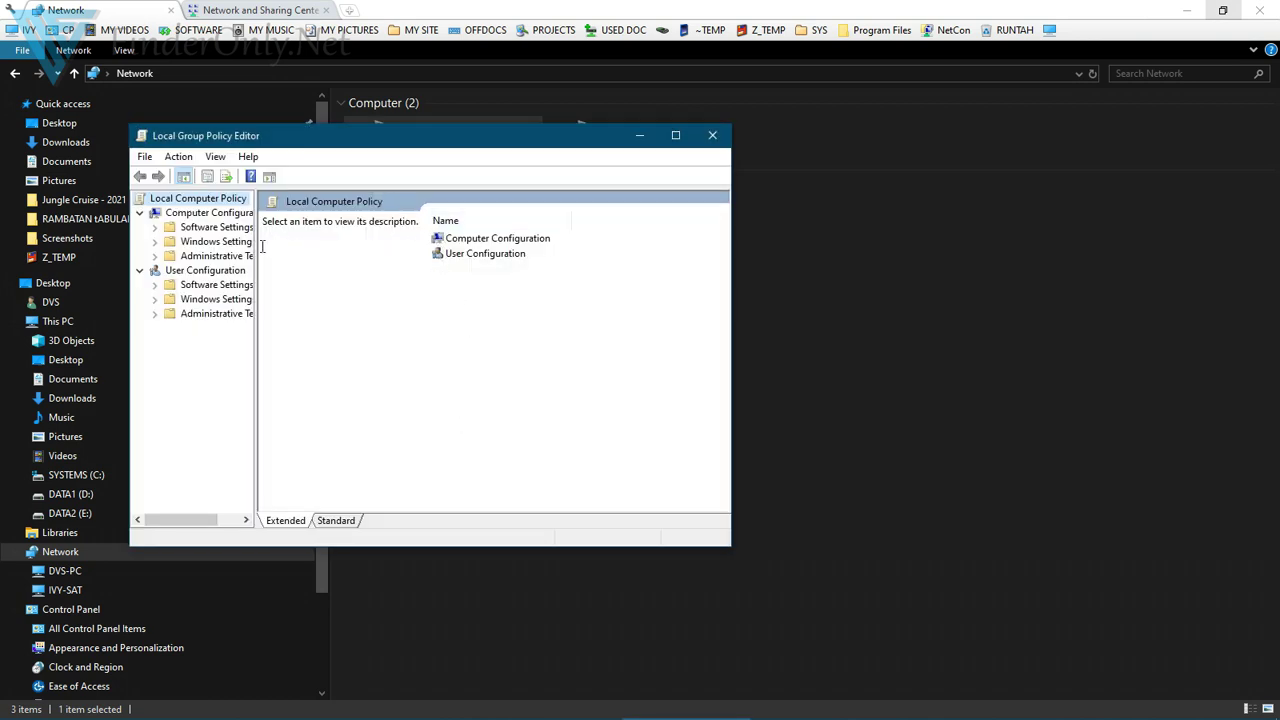
# - Browse to Administrative Templates > Network > Lanman Workstation and select Enable insecure guest logons with State visible
pyautogui.moveTo(257, 243); pyautogui.dragTo(373, 243)
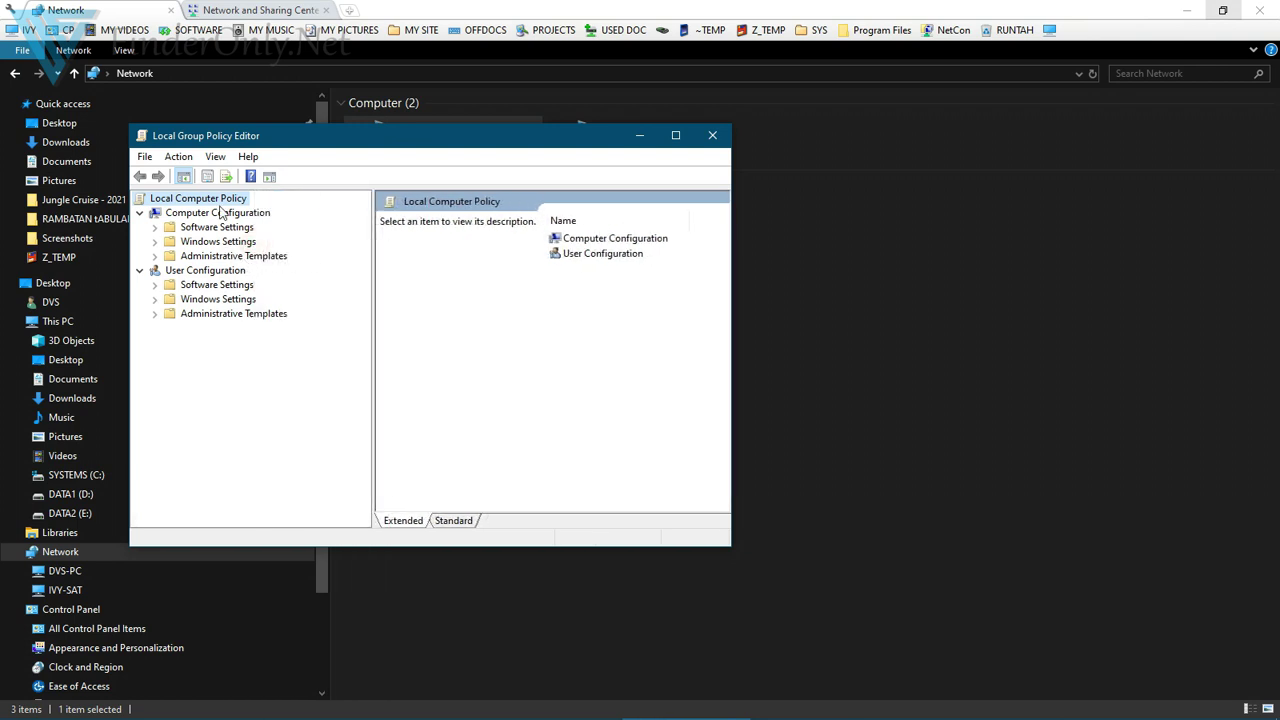
pyautogui.click(239, 257)
pyautogui.click(154, 257)
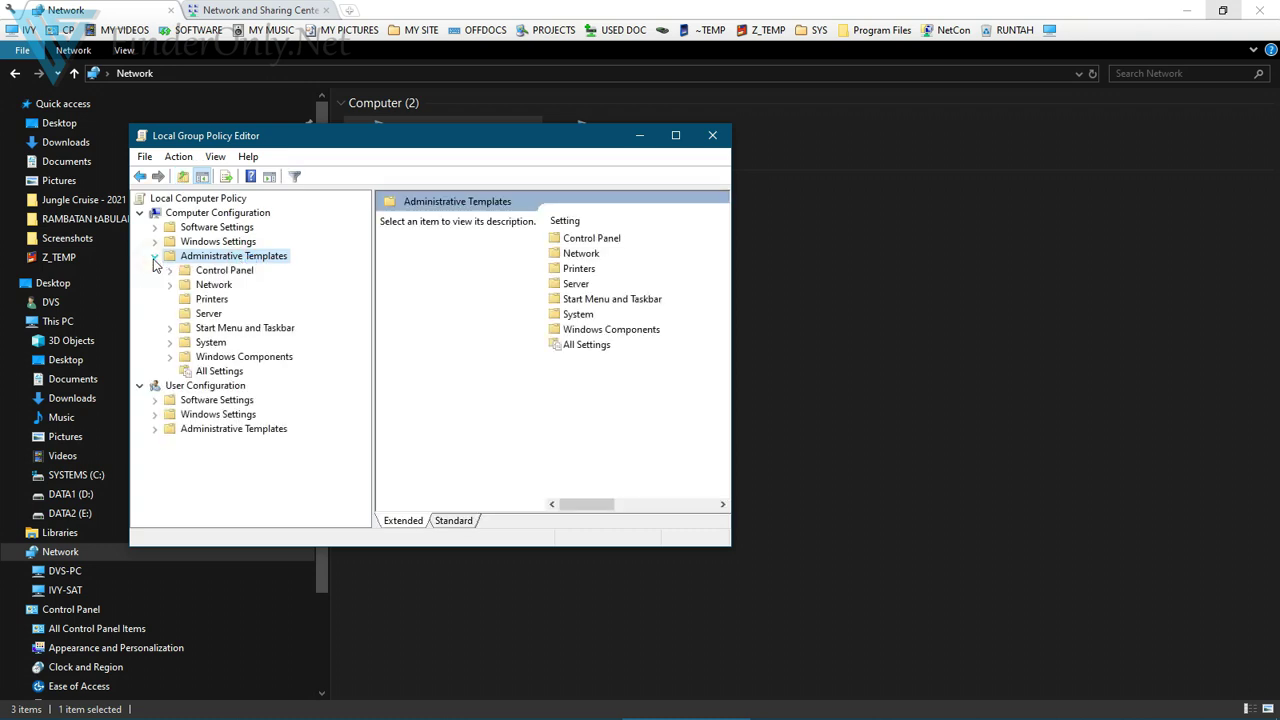
pyautogui.click(214, 285)
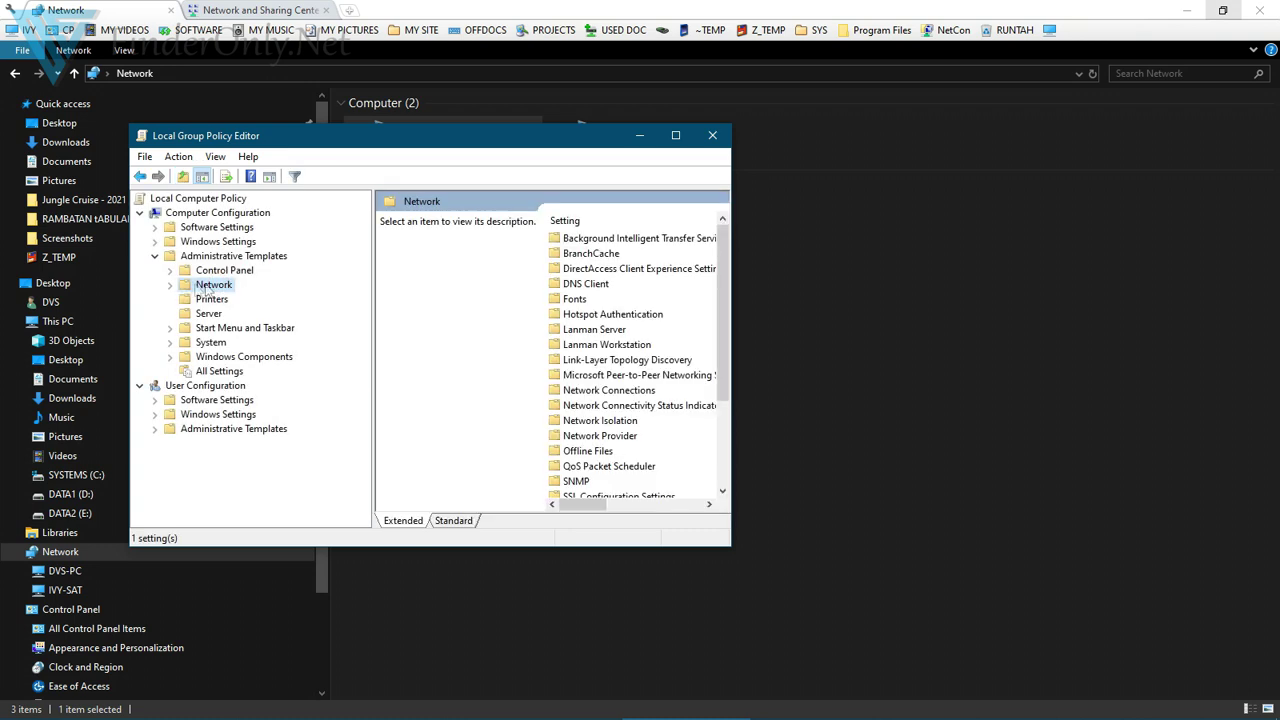
pyautogui.click(170, 285)
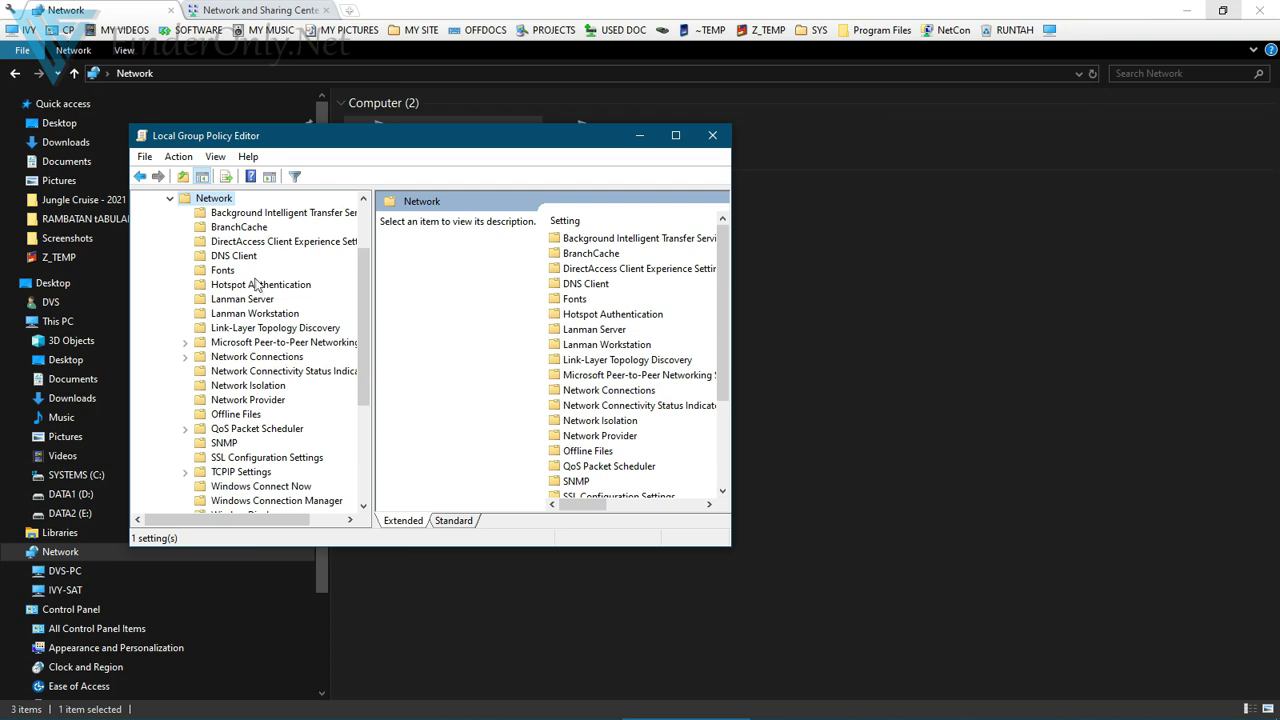
pyautogui.click(255, 313)
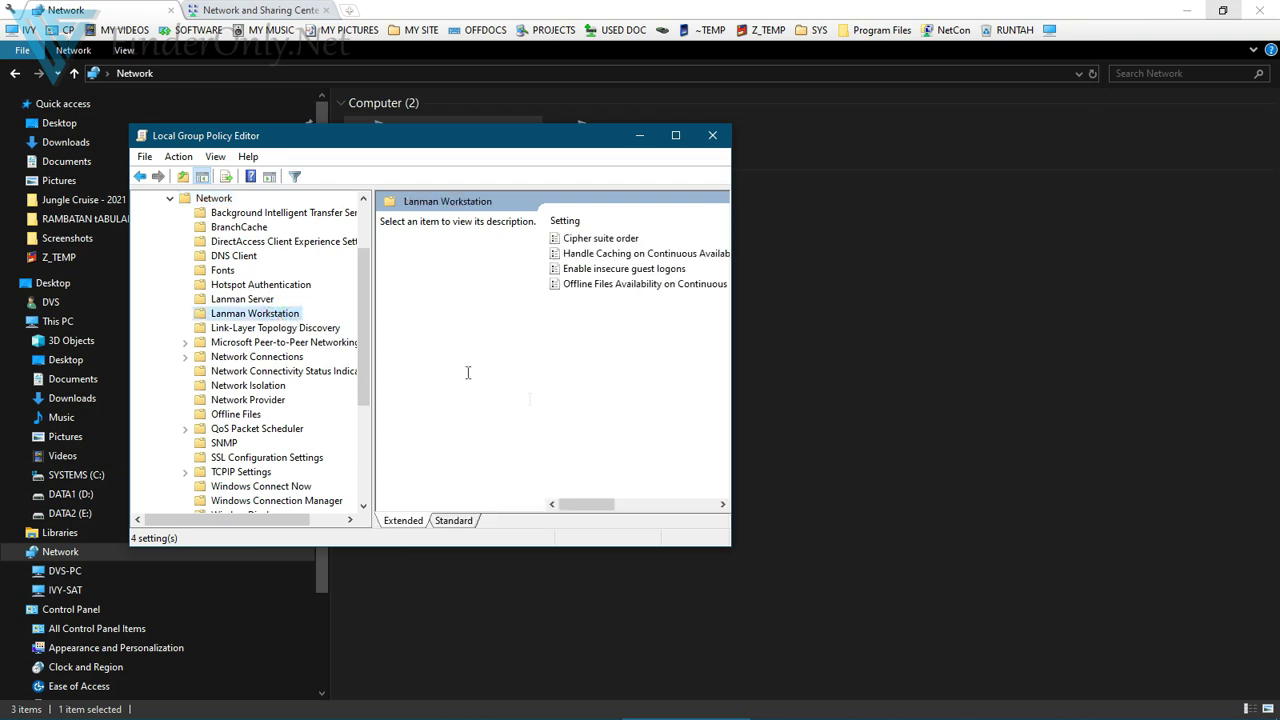
pyautogui.moveTo(737, 337); pyautogui.dragTo(1140, 344)
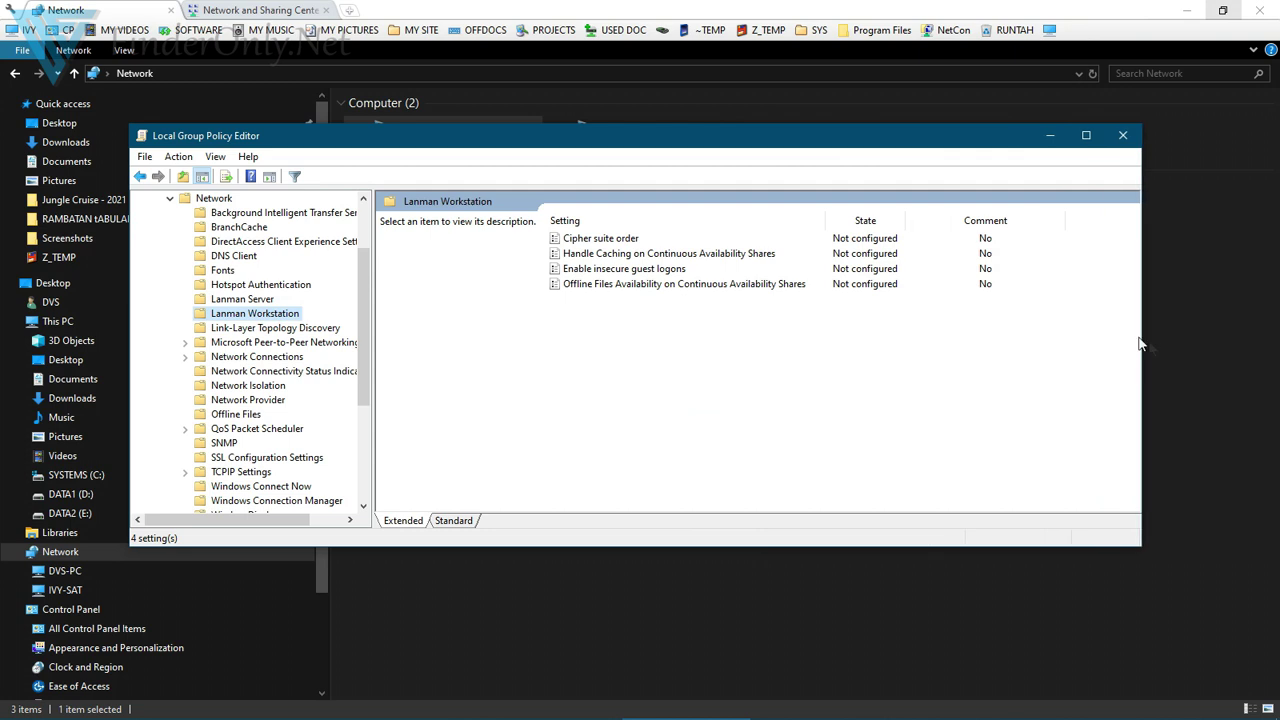
pyautogui.click(590, 269)
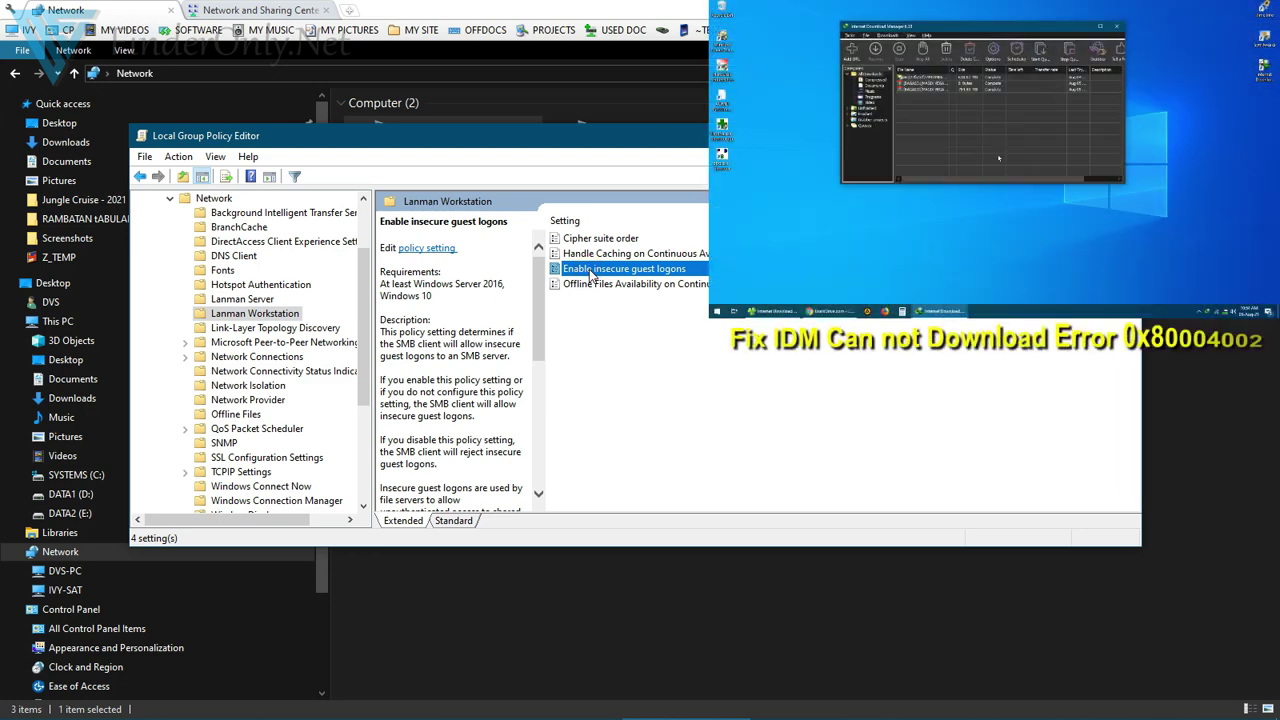
# - Set the Enable insecure guest logons policy to Enabled, apply it, and close the Group Policy Editor
pyautogui.doubleClick(590, 272)
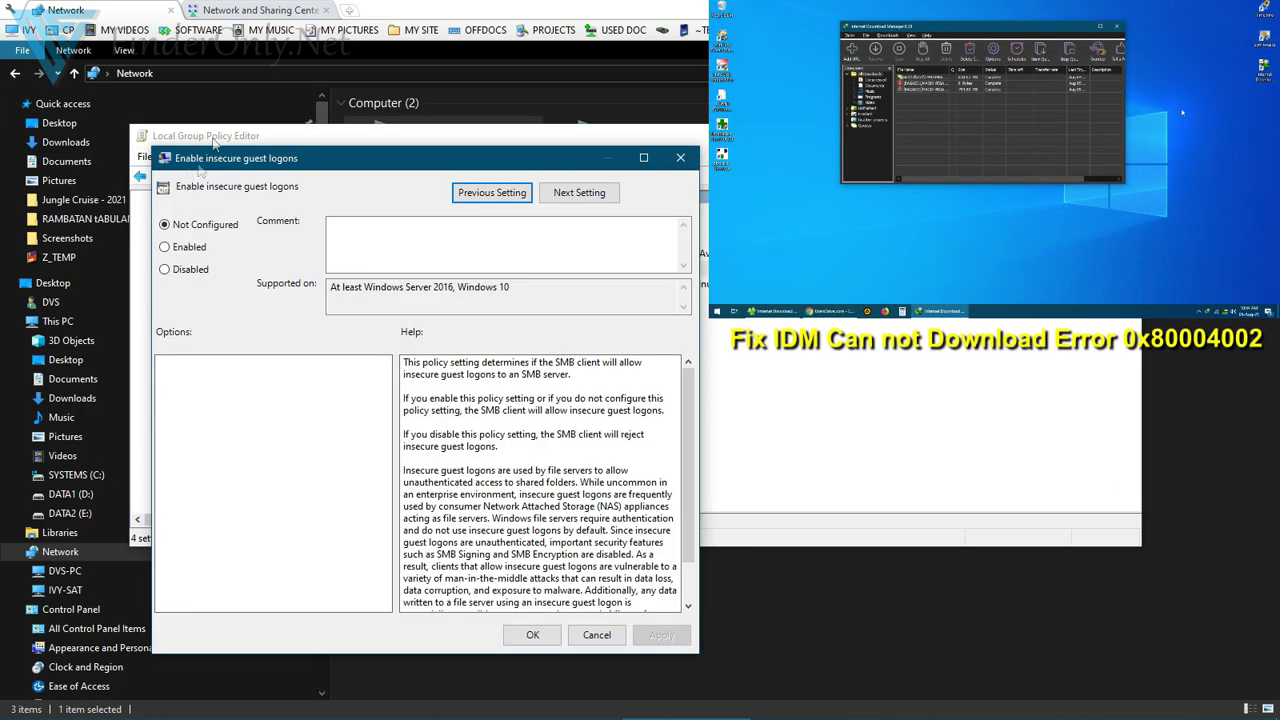
pyautogui.moveTo(340, 160); pyautogui.dragTo(528, 174)
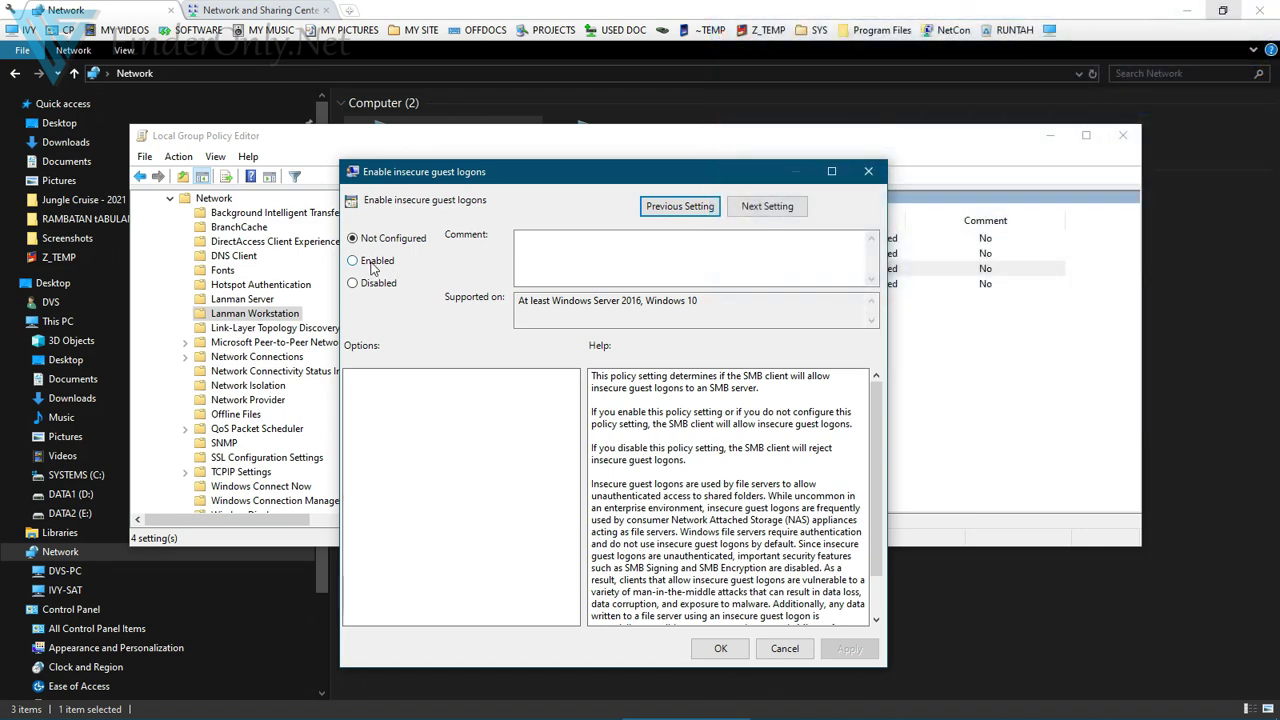
pyautogui.click(370, 262)
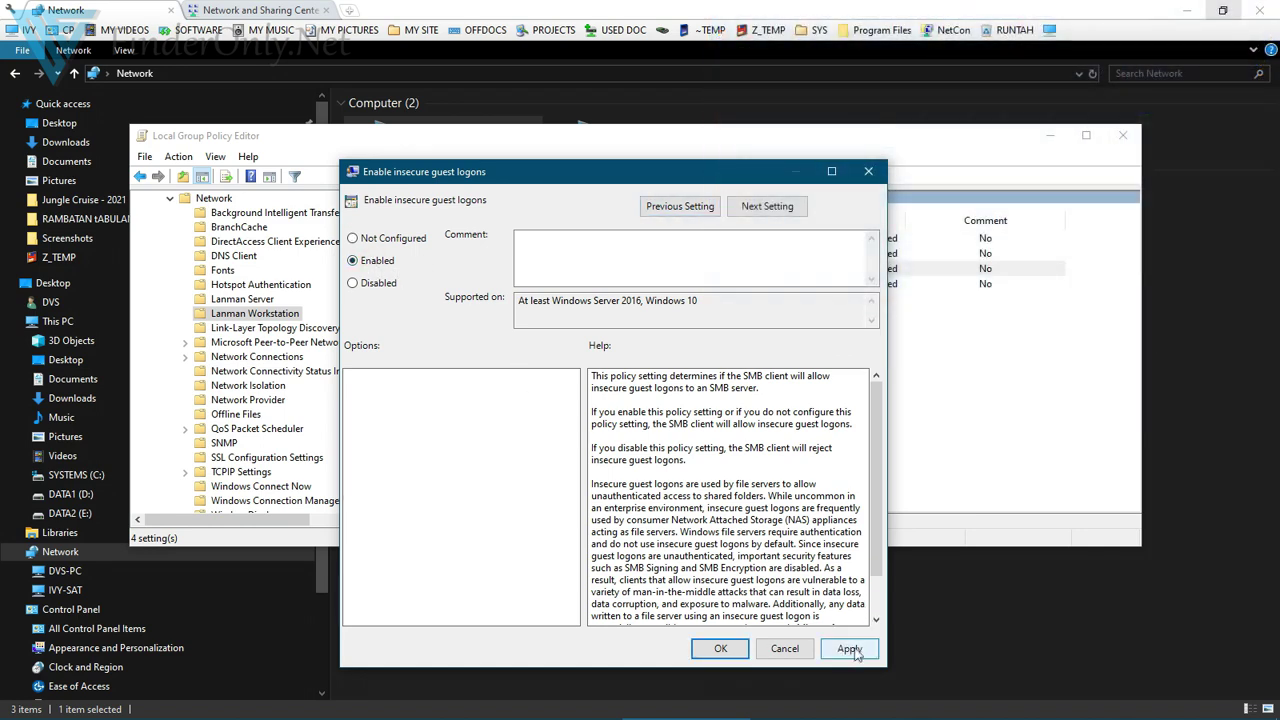
pyautogui.click(850, 649)
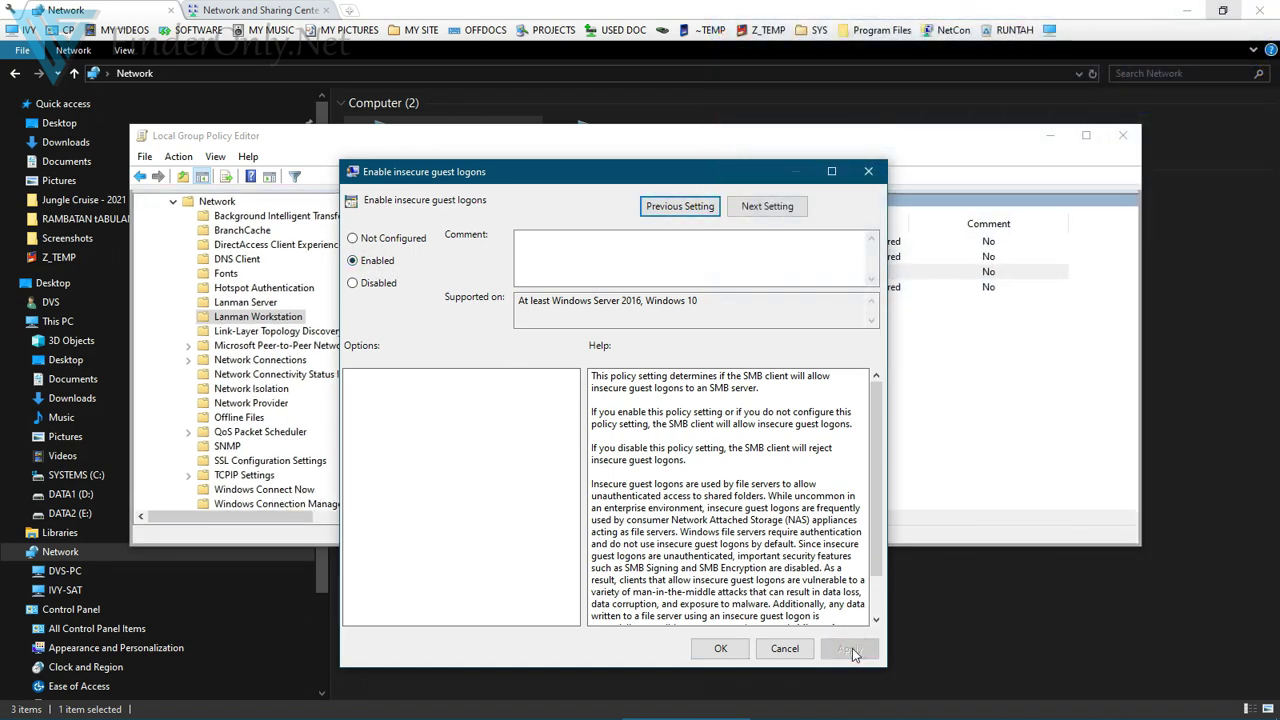
pyautogui.click(718, 650)
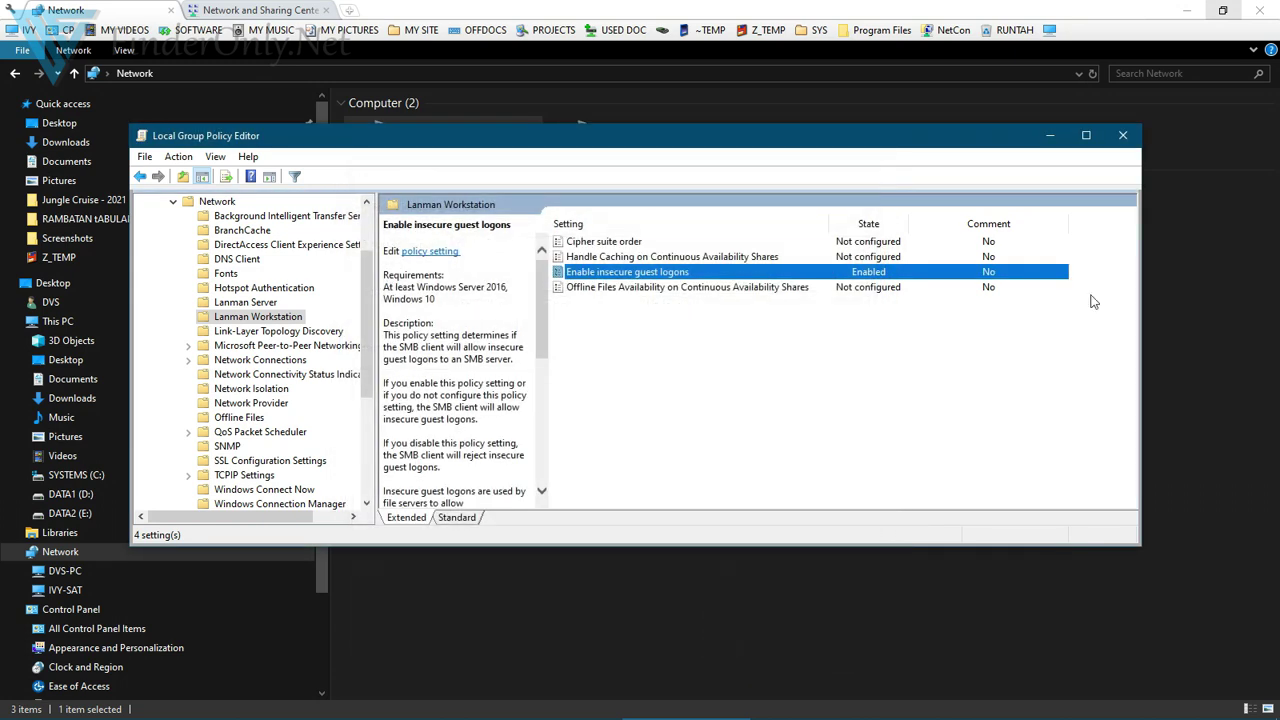
pyautogui.click(1122, 135)
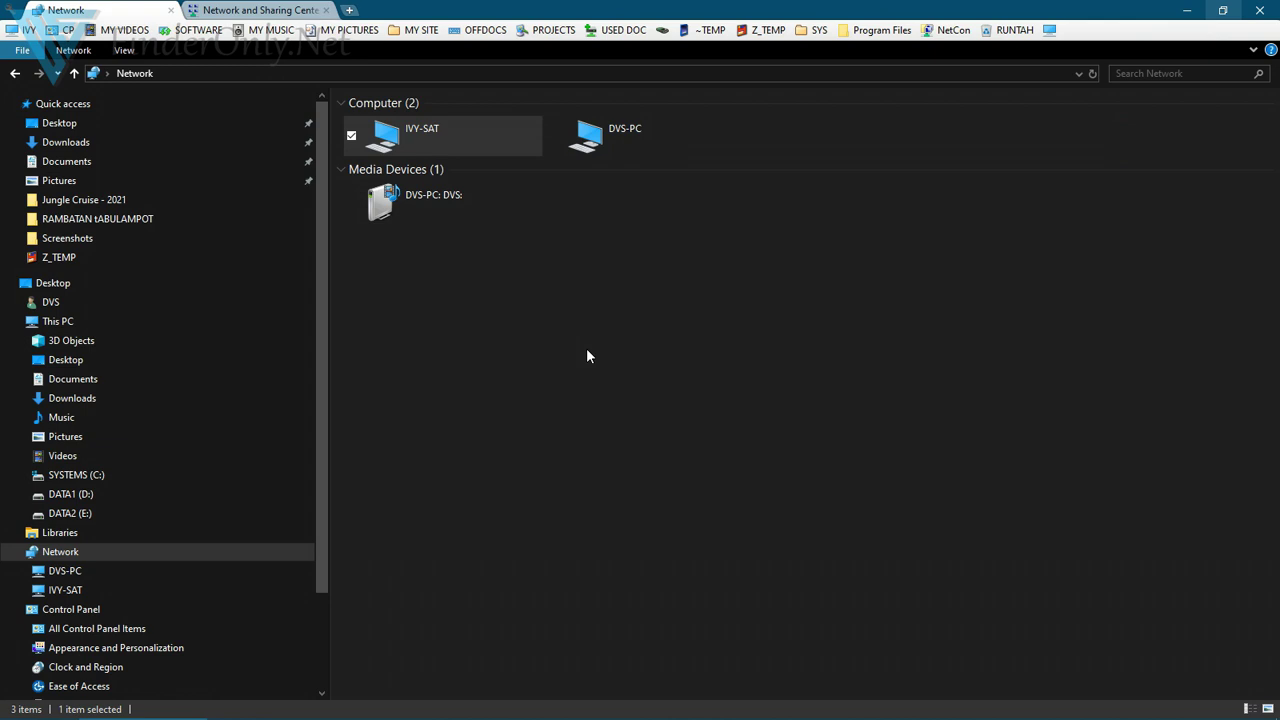
pyautogui.moveTo(690, 718)
pyautogui.doubleClick(439, 130)
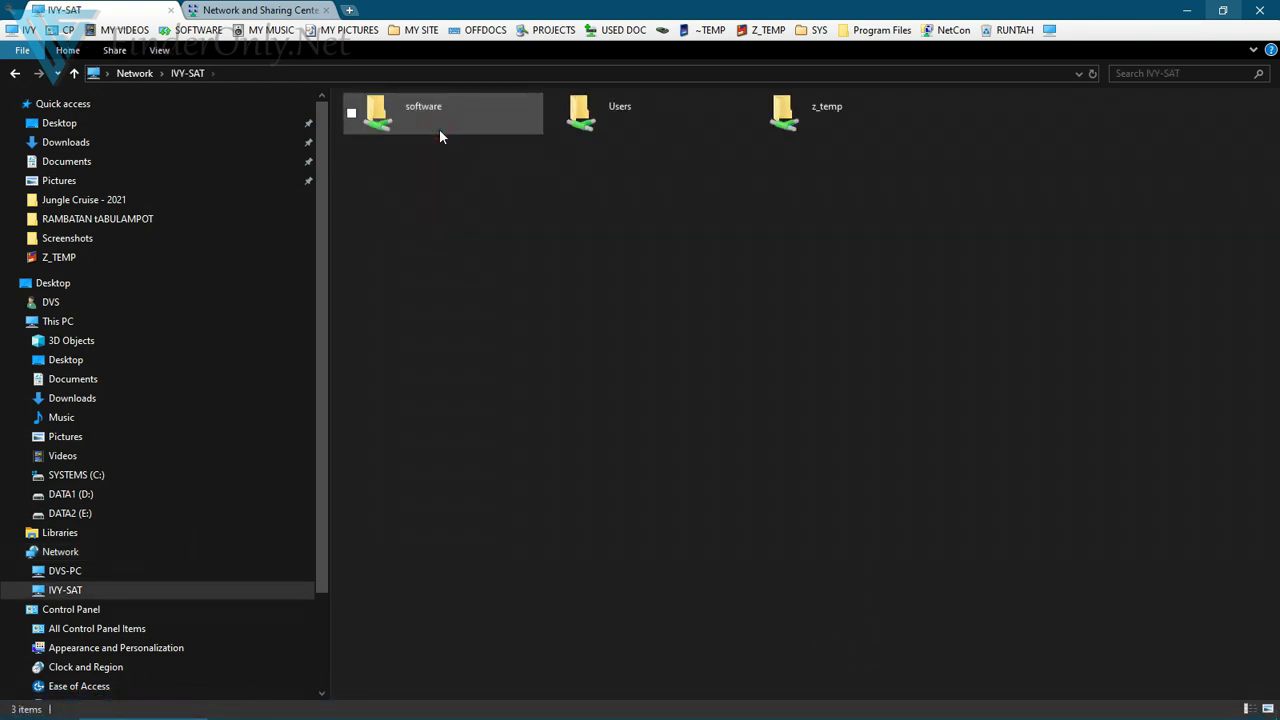
pyautogui.doubleClick(819, 123)
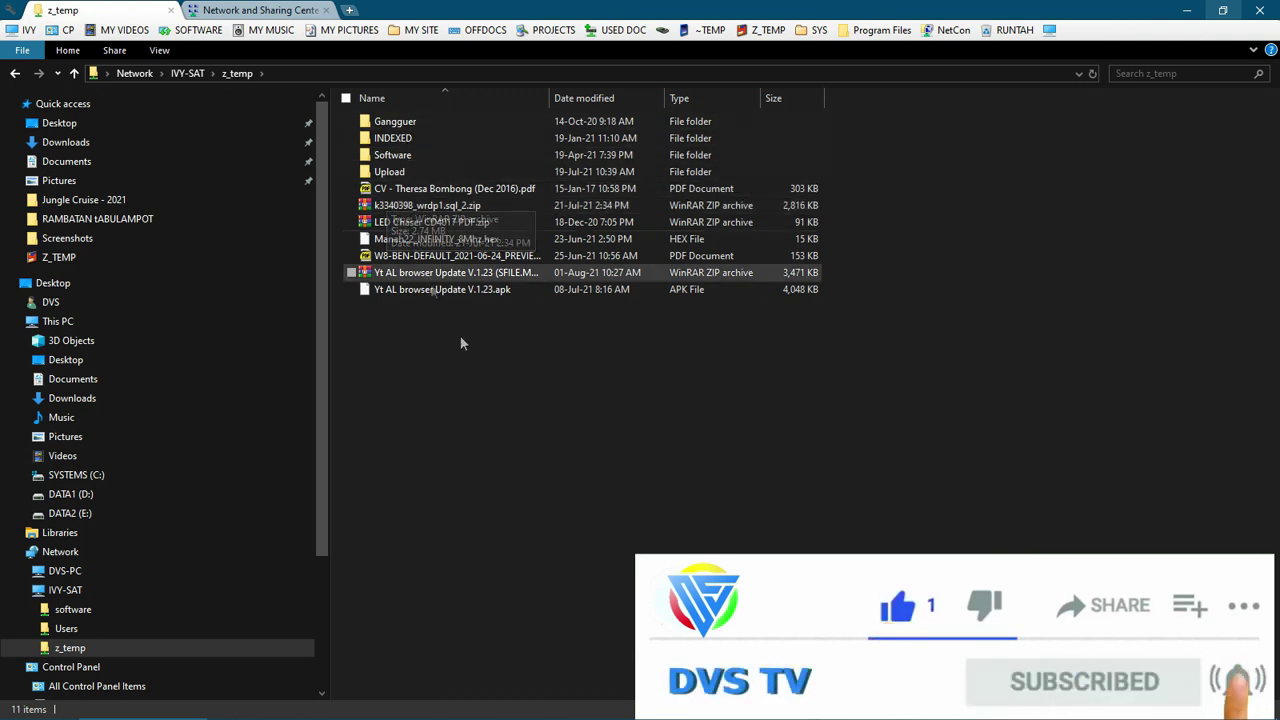
pyautogui.press('BackSpace')
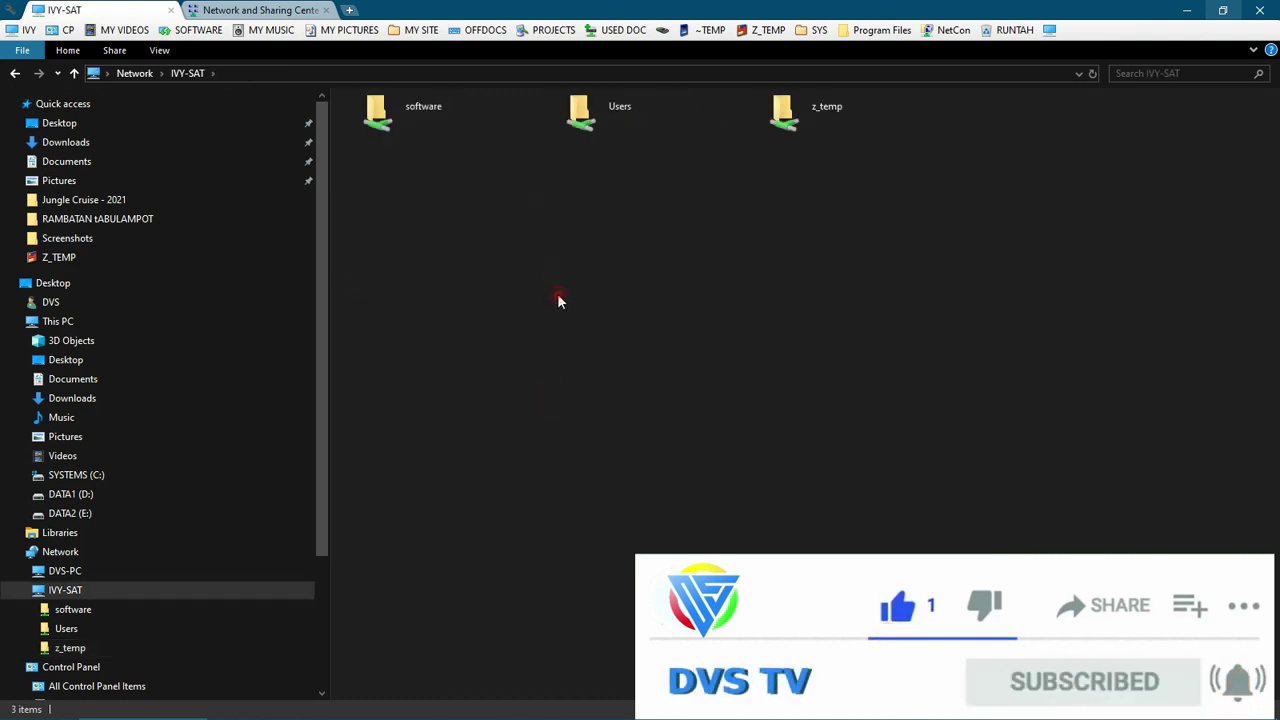
pyautogui.press('BackSpace')
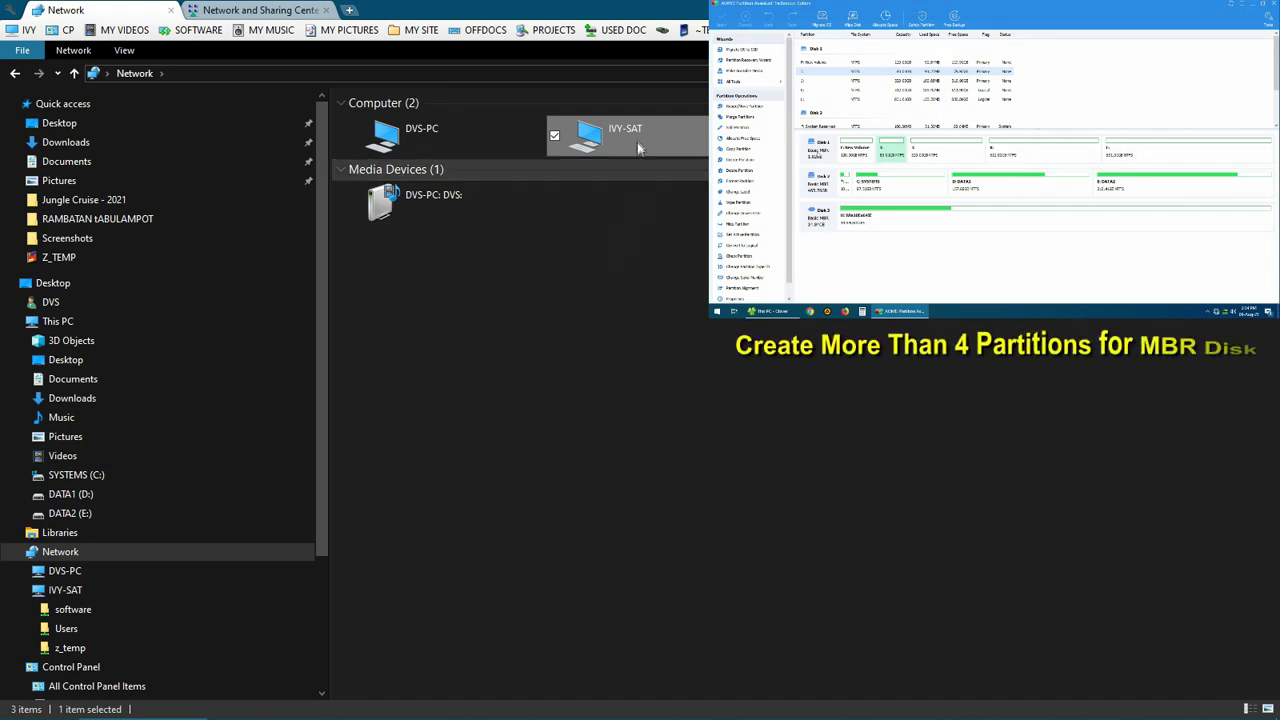
# - On DVS-PC, expand DATA2 (E:) and open the shared Z_TEMP folder
pyautogui.click(418, 146)
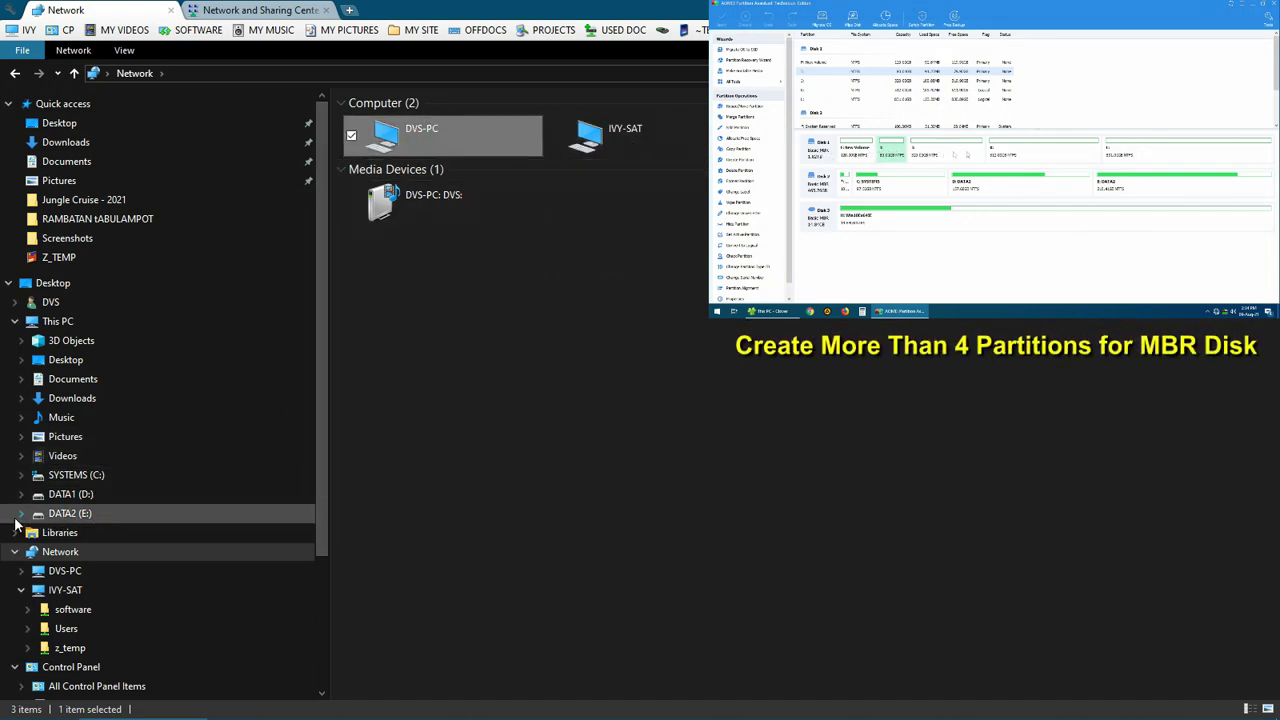
pyautogui.click(19, 514)
pyautogui.scroll(-1, 48, 490)
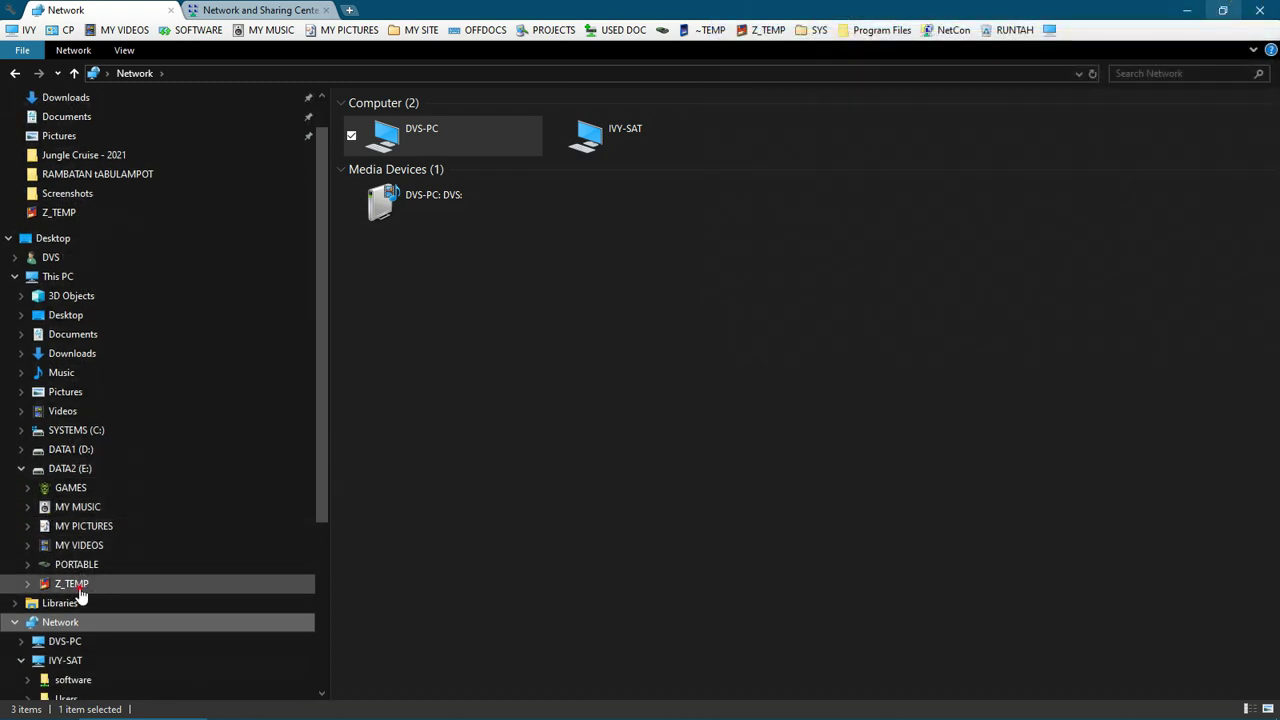
pyautogui.click(79, 589)
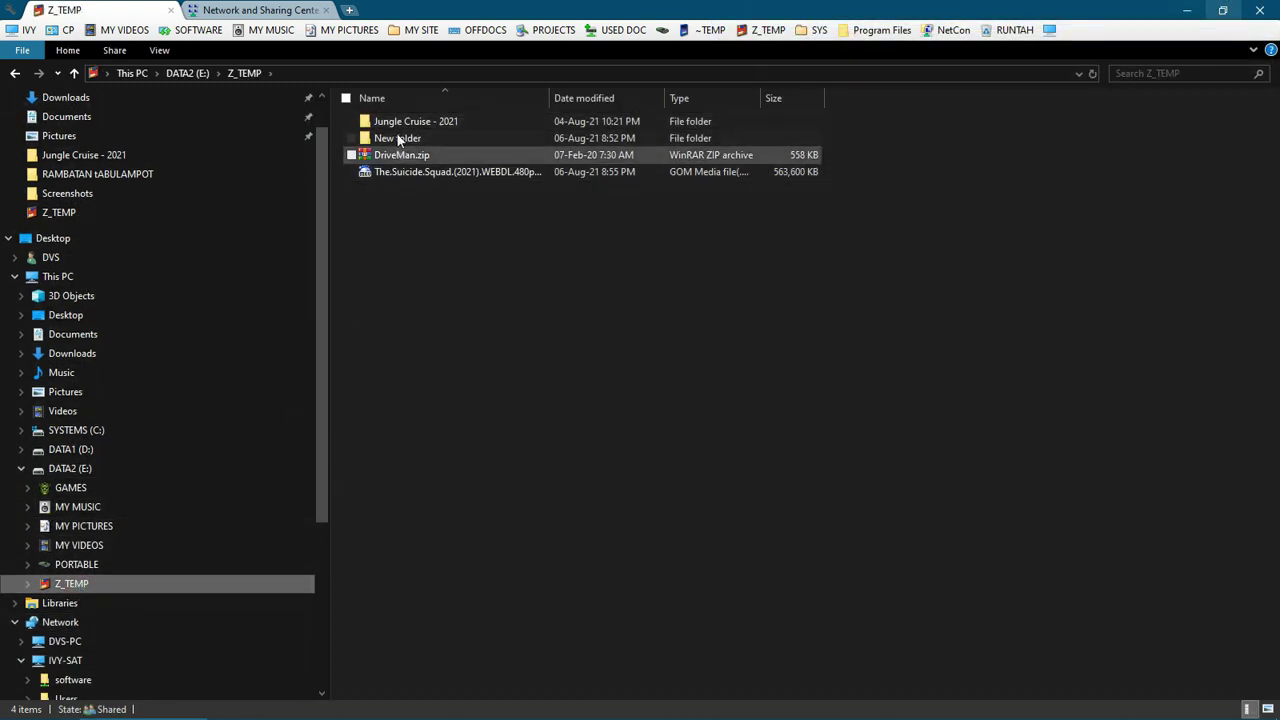
pyautogui.moveTo(325, 314); pyautogui.dragTo(329, 409)
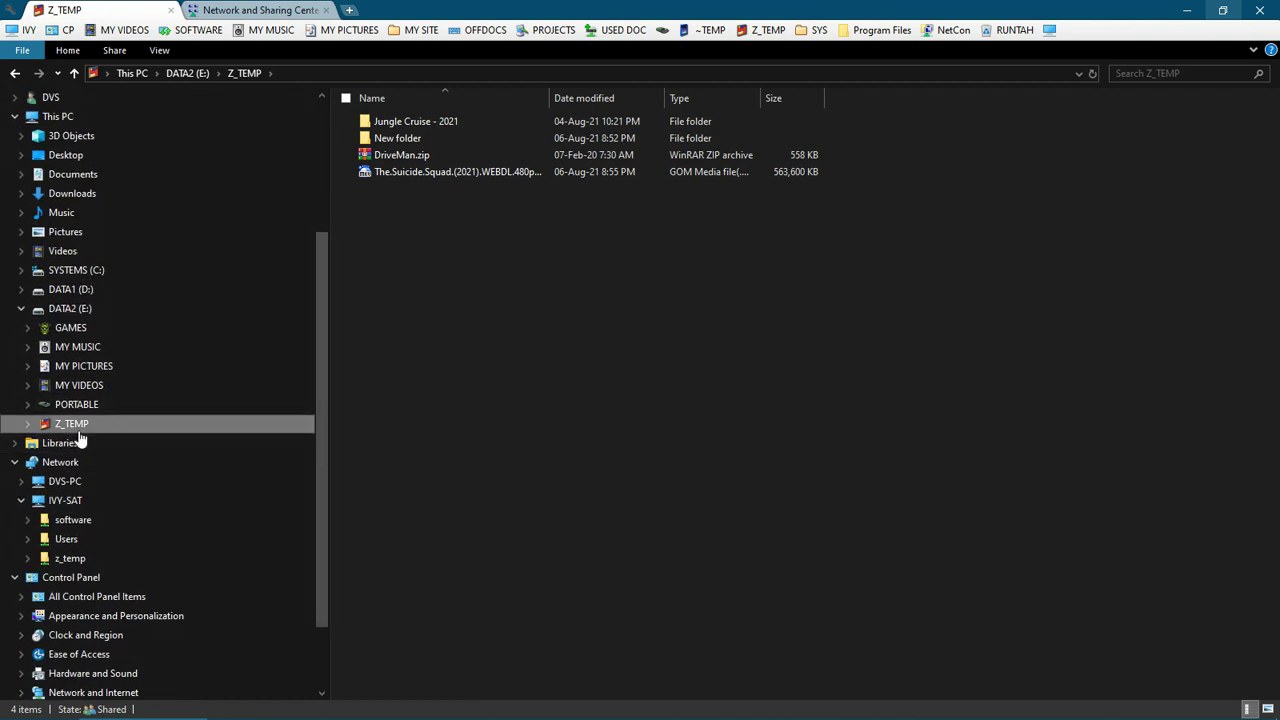